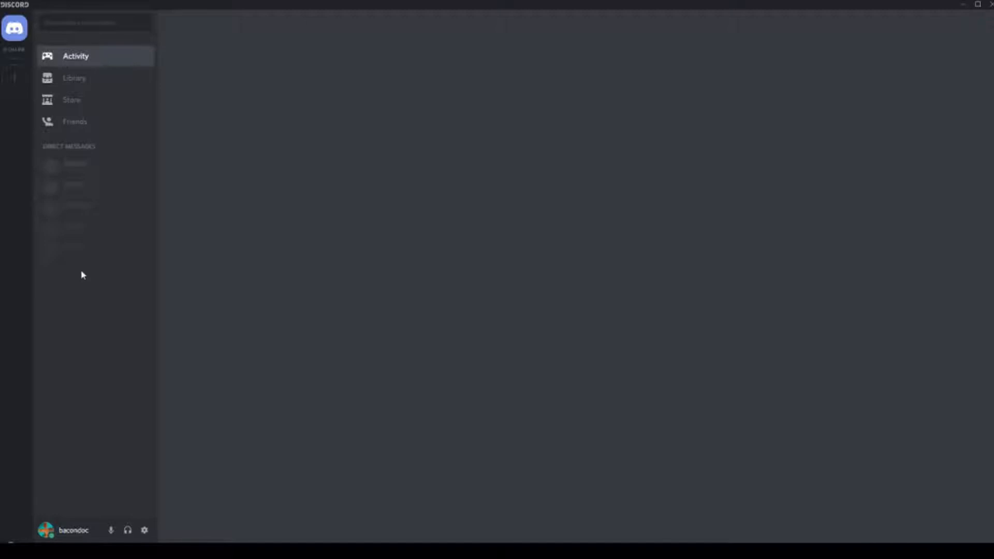
Step: Start creating a new server of your own and name it "BaconDoc Offical Server"
left_click(17, 78)
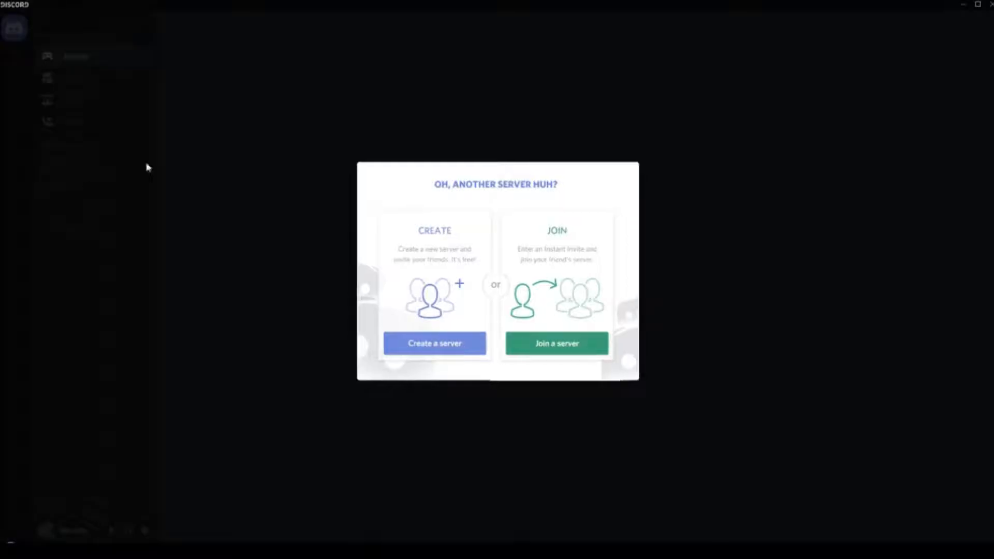
left_click(92, 136)
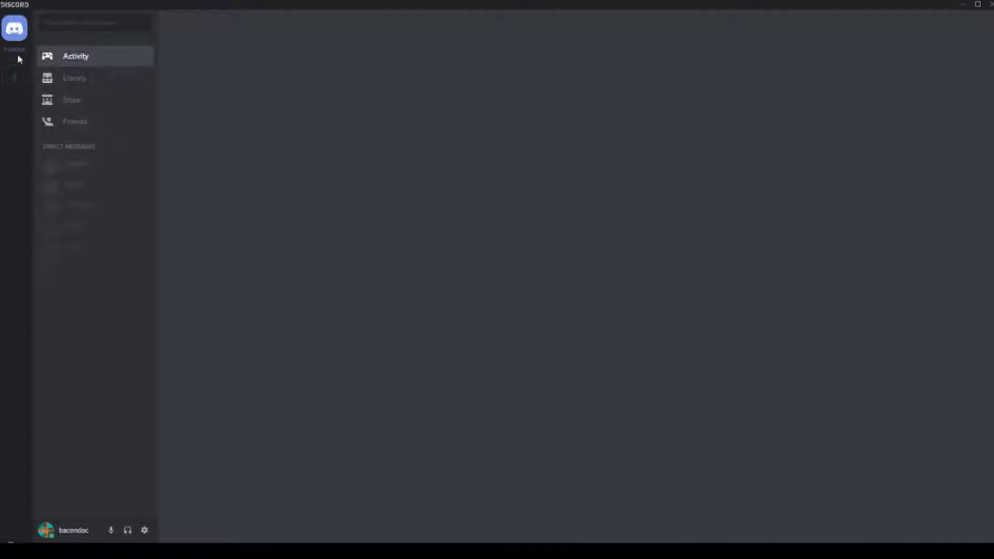
left_click(16, 79)
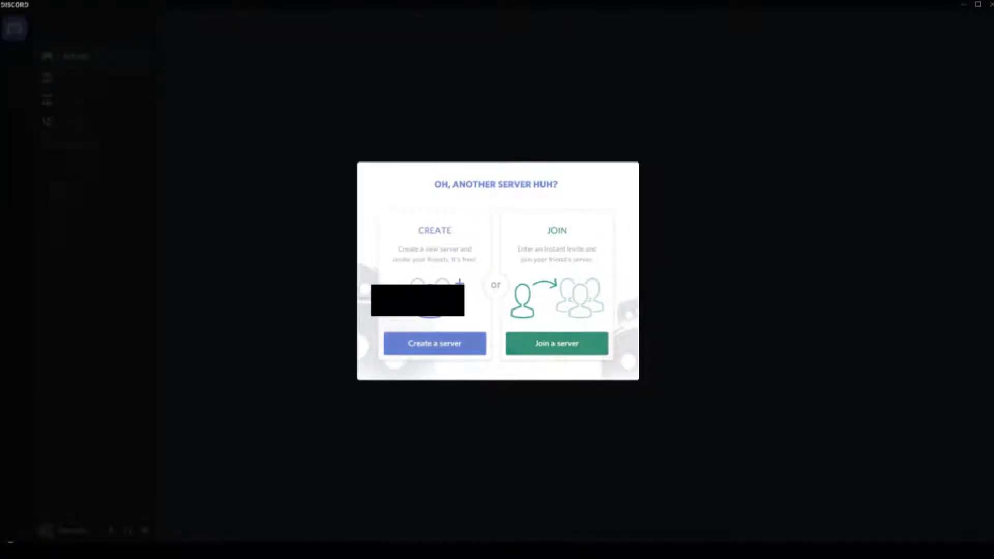
left_click(441, 352)
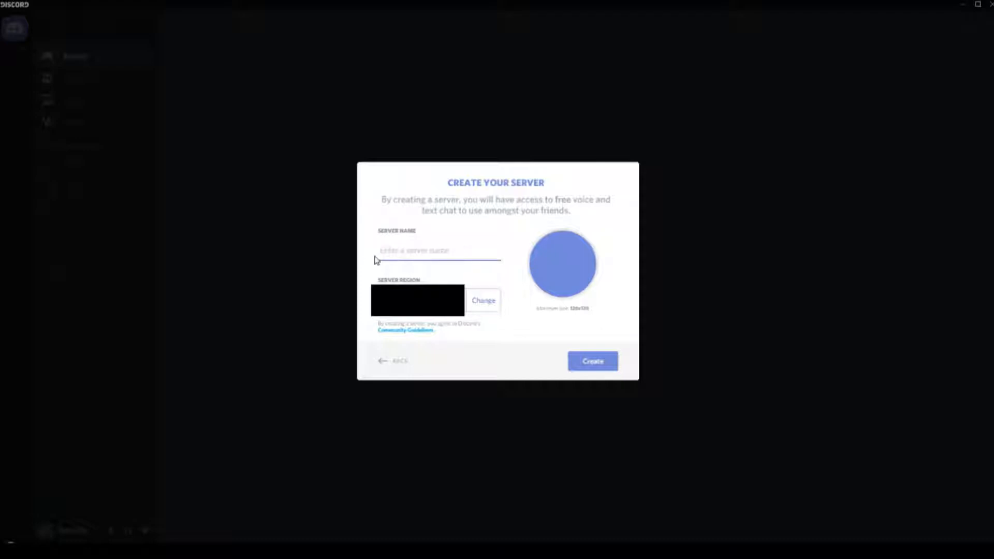
type("S")
key("BackSpace")
type("T")
key("BackSpace")
type("Bac")
key("BackSpace")
key("BackSpace")
type("aconDoc Offical Servert")
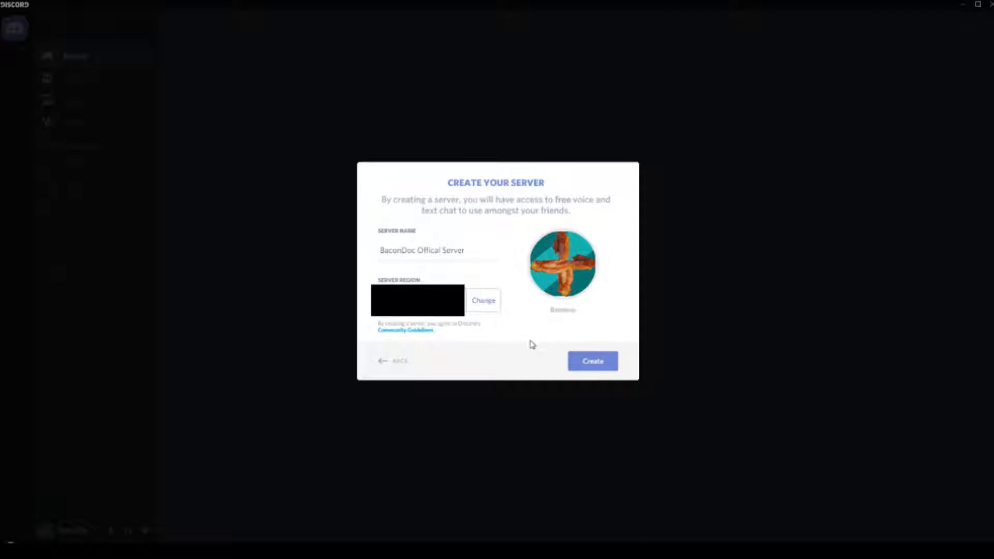
Step: View the available server regions without choosing one, and create the server
left_click(494, 306)
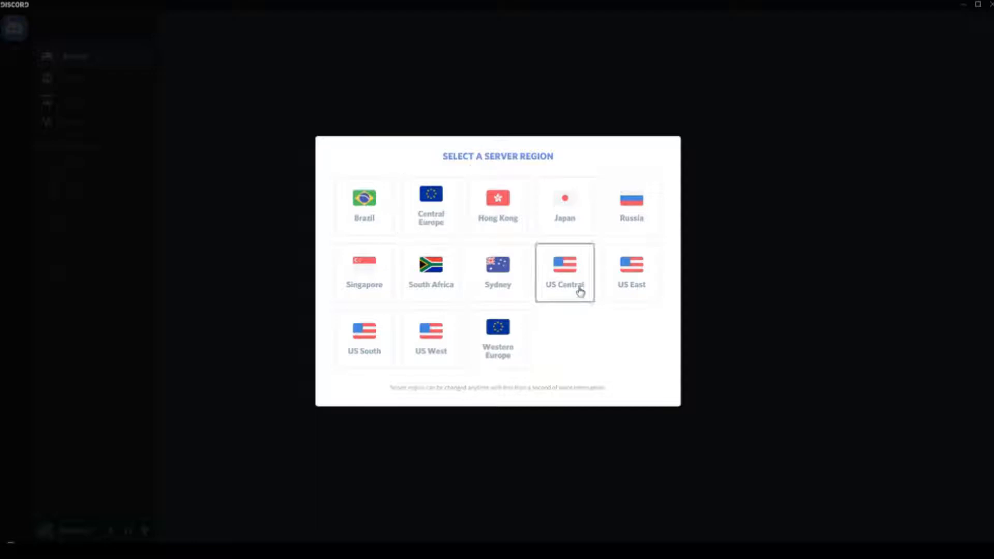
left_click(703, 375)
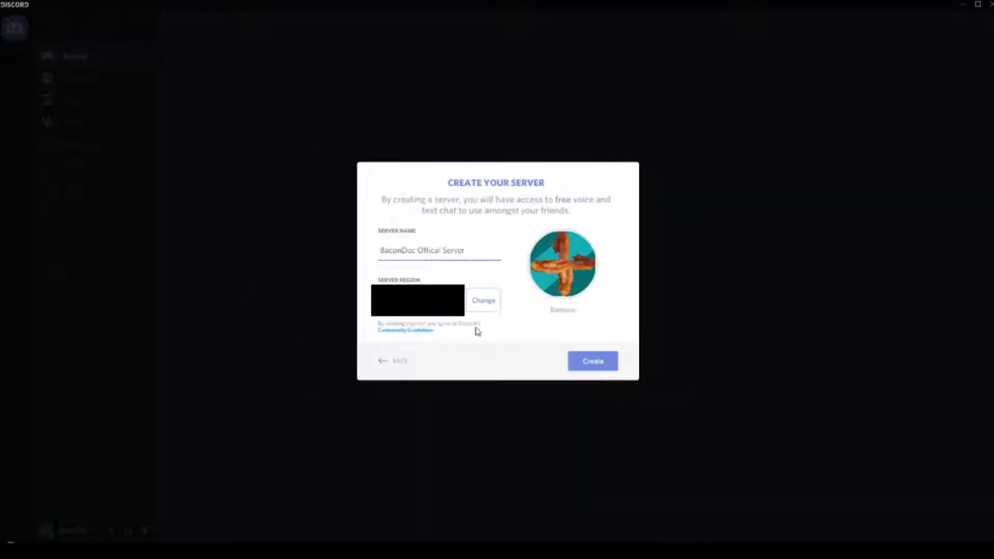
left_click(589, 366)
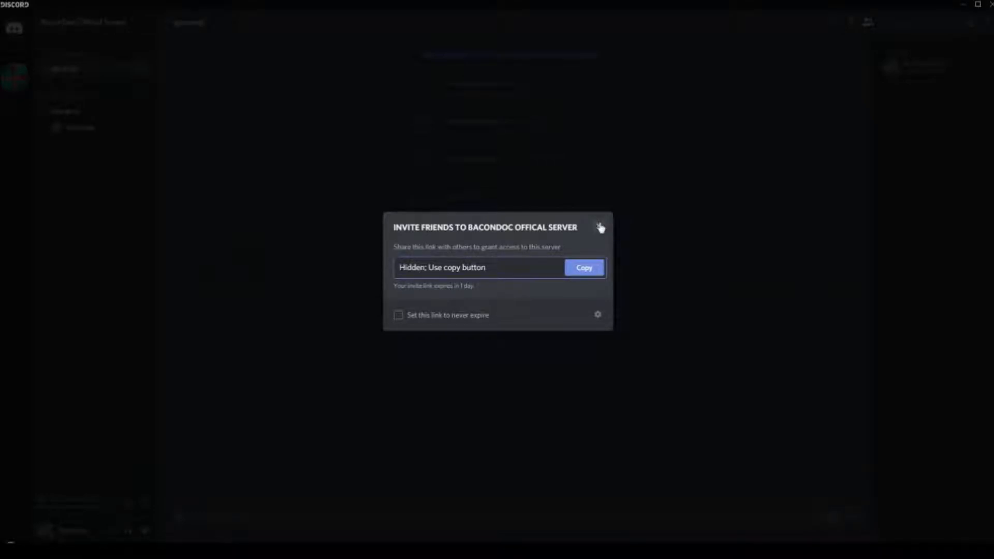
Step: Highlight the invite link text for the new server and close the invitation dialog
left_click_drag(511, 266, 391, 279)
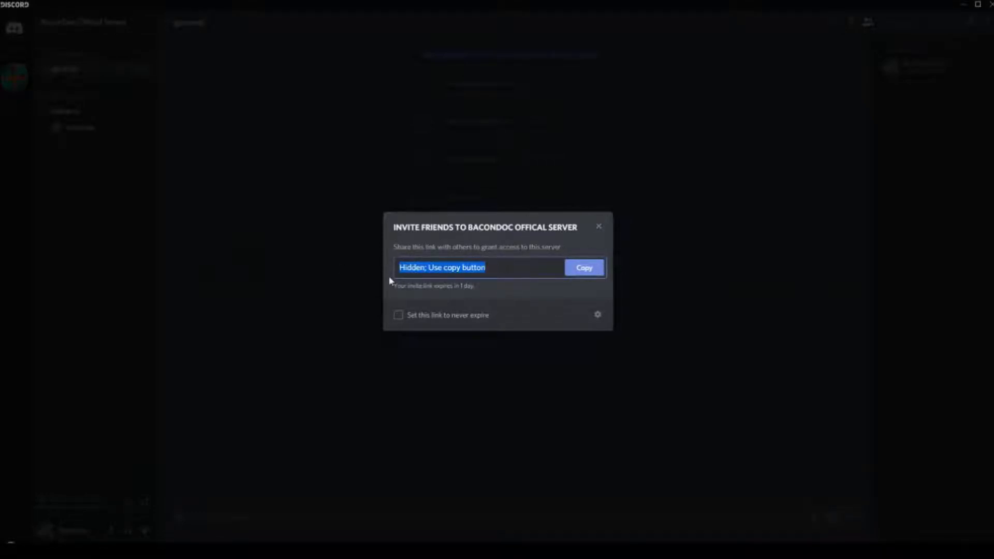
left_click(519, 266)
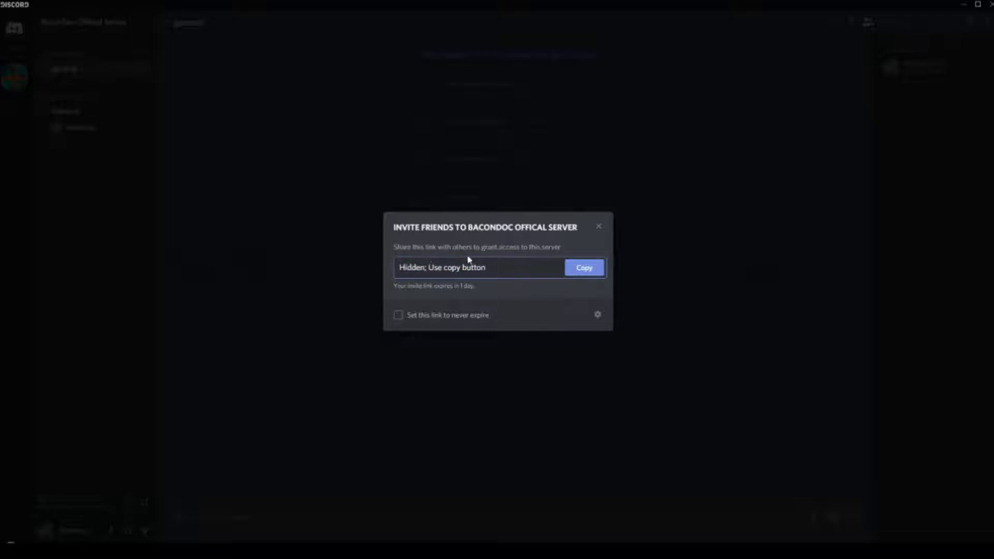
left_click(600, 227)
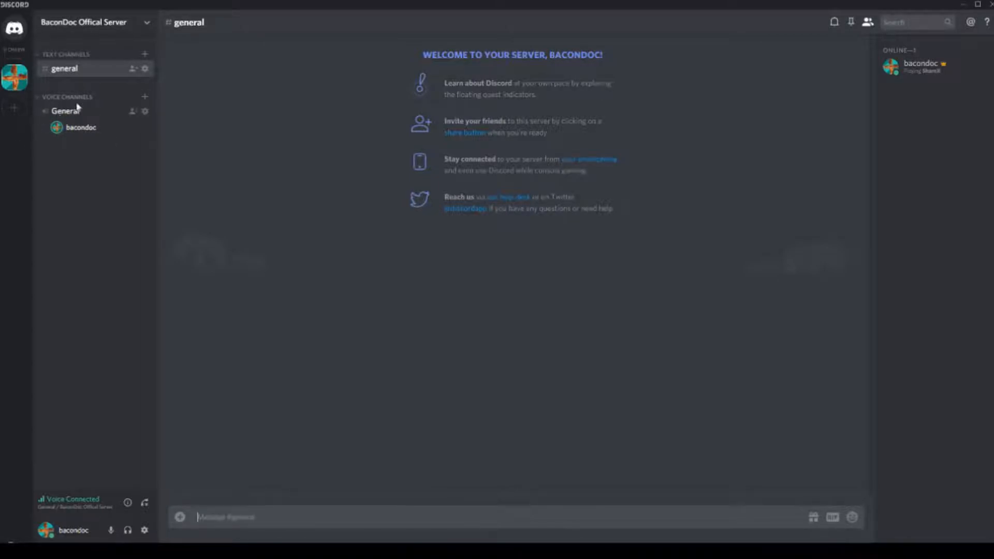
Step: Disconnect from the General voice channel and delete that channel from the server
left_click(144, 503)
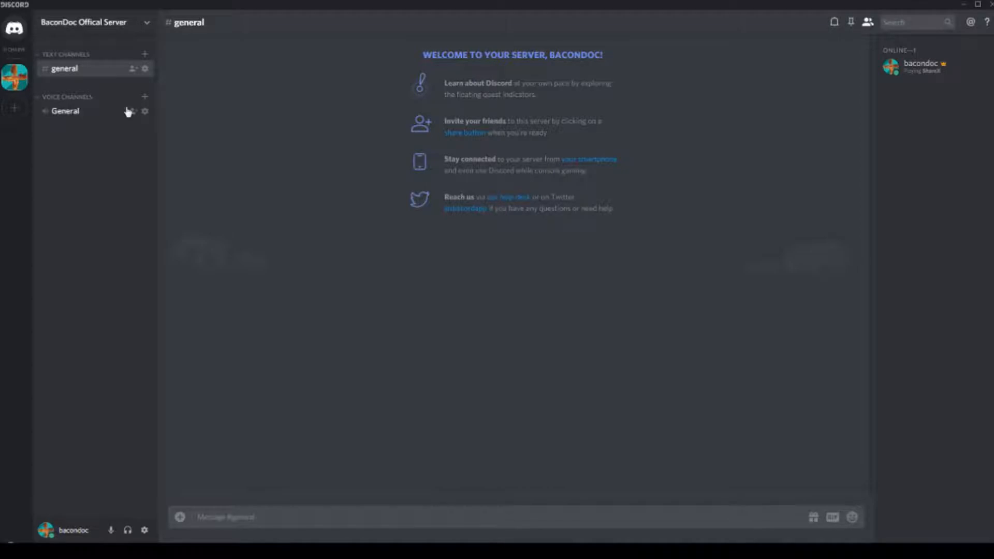
right_click(104, 115)
left_click(80, 136)
right_click(59, 110)
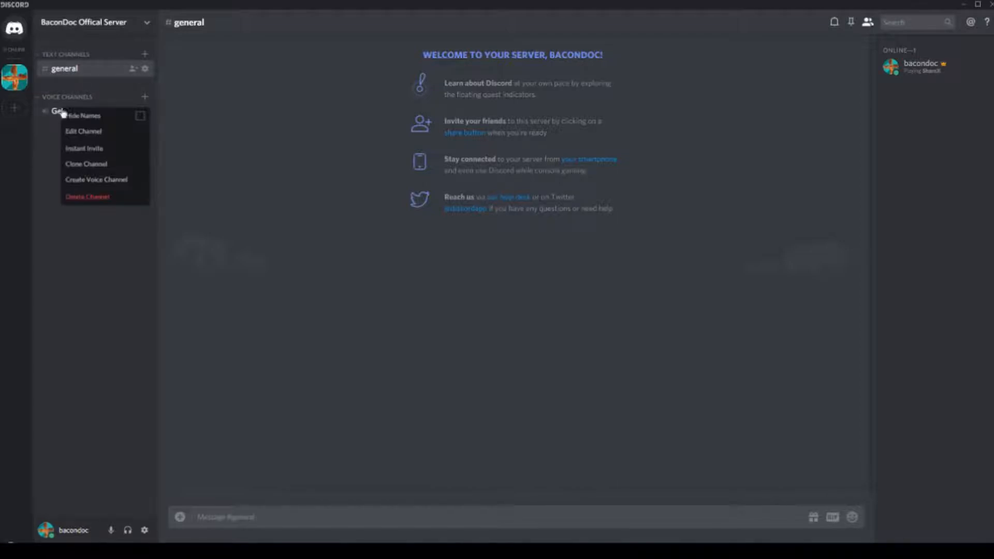
left_click(92, 200)
left_click(588, 311)
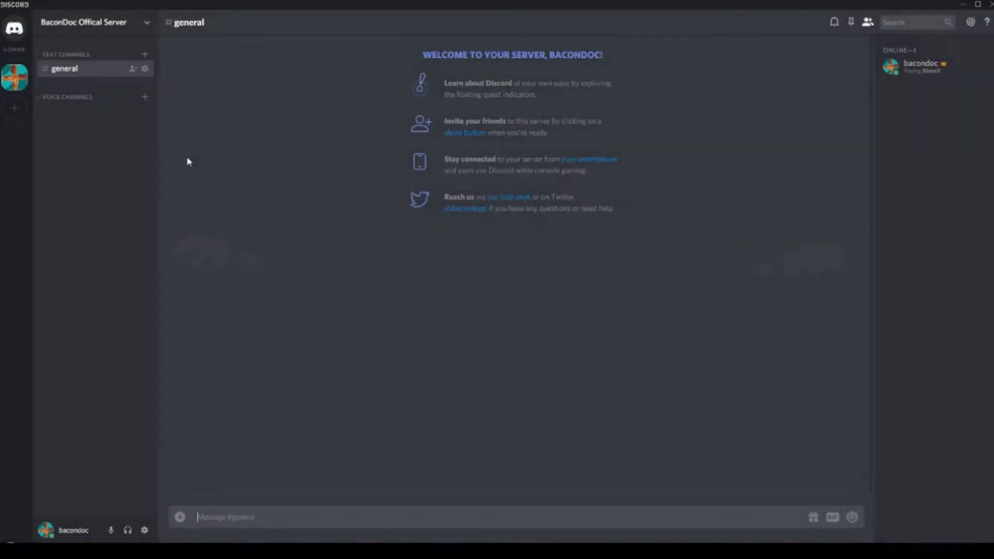
Step: Delete the empty Voice Channels category from the server
right_click(80, 96)
left_click(109, 183)
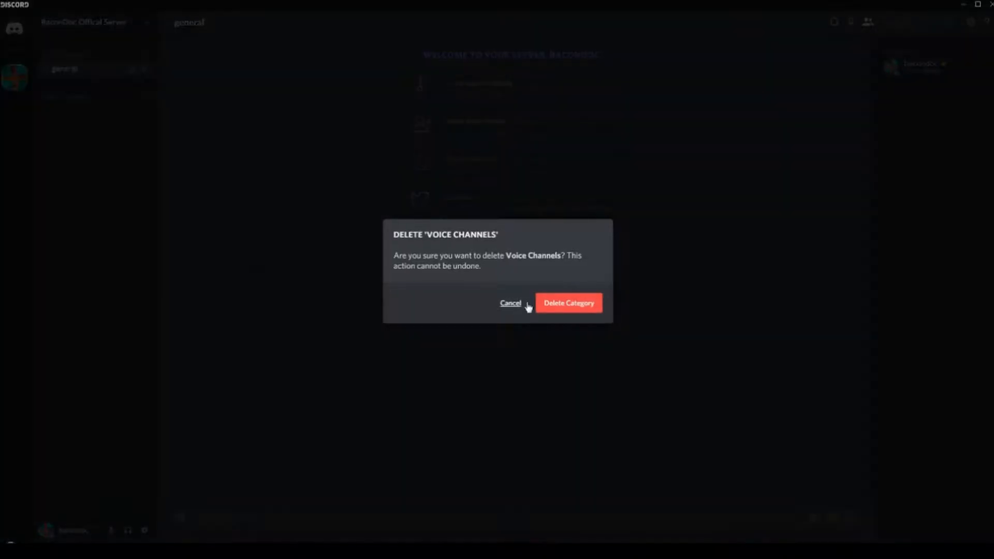
left_click(541, 306)
Step: Delete the general text channel and the Text Channels category that contained it
right_click(83, 68)
left_click(147, 171)
left_click(596, 303)
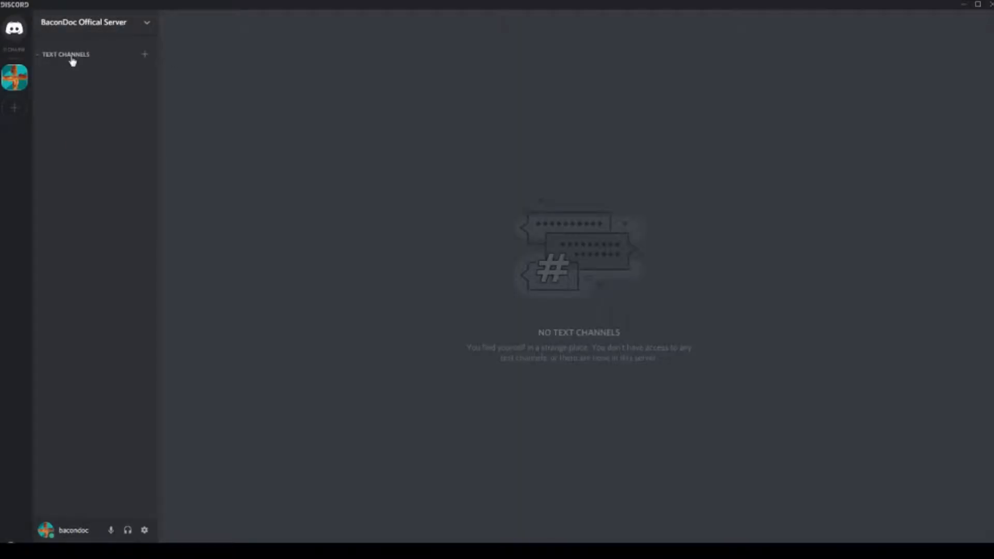
right_click(71, 59)
left_click(111, 144)
left_click(570, 303)
Step: Create a new channel category named "Front Door"
right_click(36, 66)
left_click(82, 106)
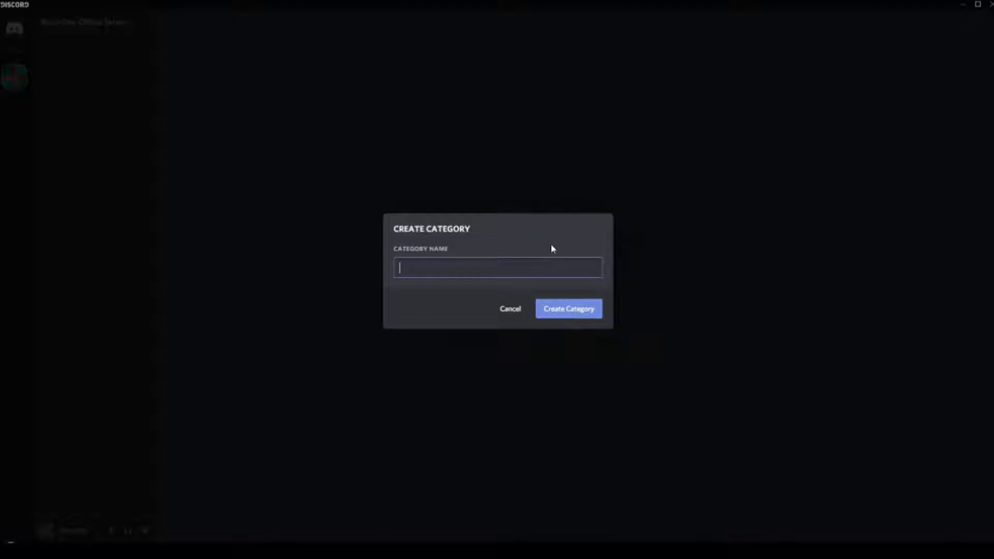
type("Front Door")
key("Return")
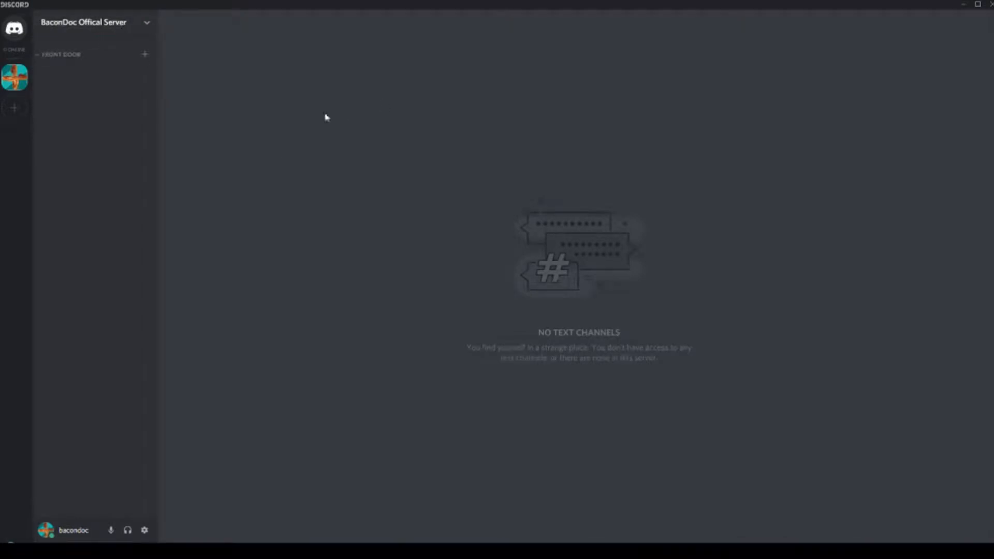
Step: Create a text channel named "rules" in the Front Door category
left_click(147, 57)
type("ru")
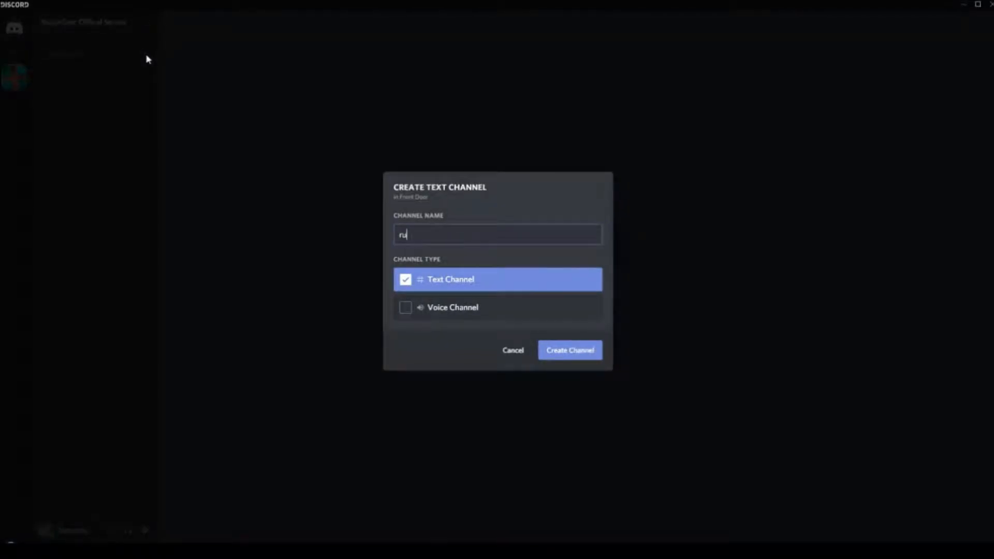
type("les")
key("Return")
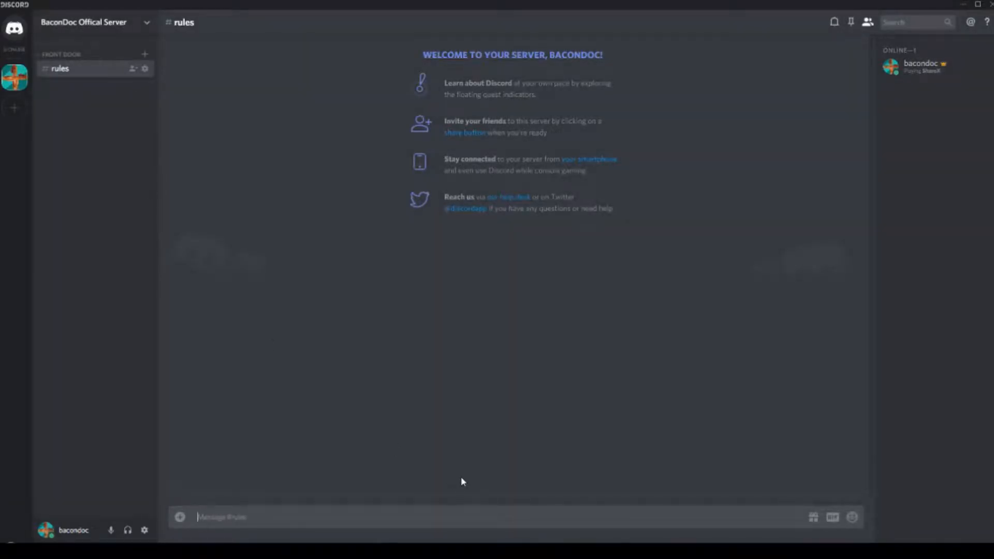
Step: Post "1.No swearing" and "2.Havr fun" as two separate messages in the rules channel
type("1.No swearing")
key("Return")
type("2")
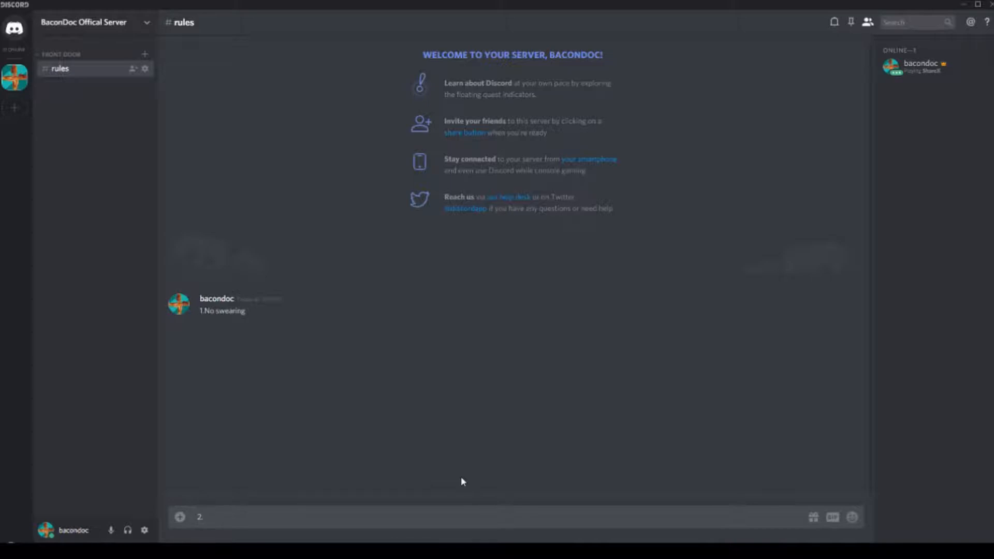
type(".Havr fun")
key("Return")
Step: Look at the GIF and emoji pickers of the rules channel and close them without picking anything
left_click(835, 518)
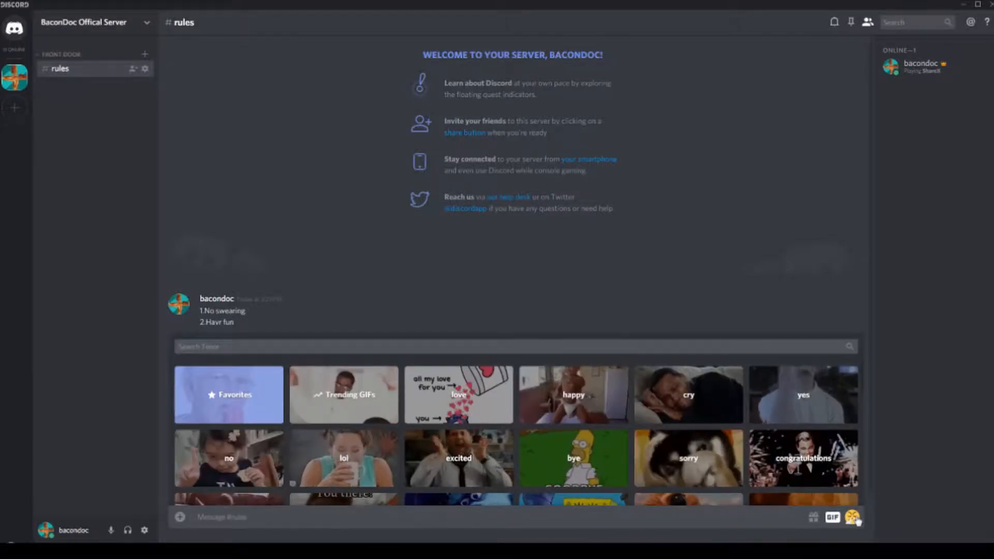
left_click(853, 519)
left_click(444, 362)
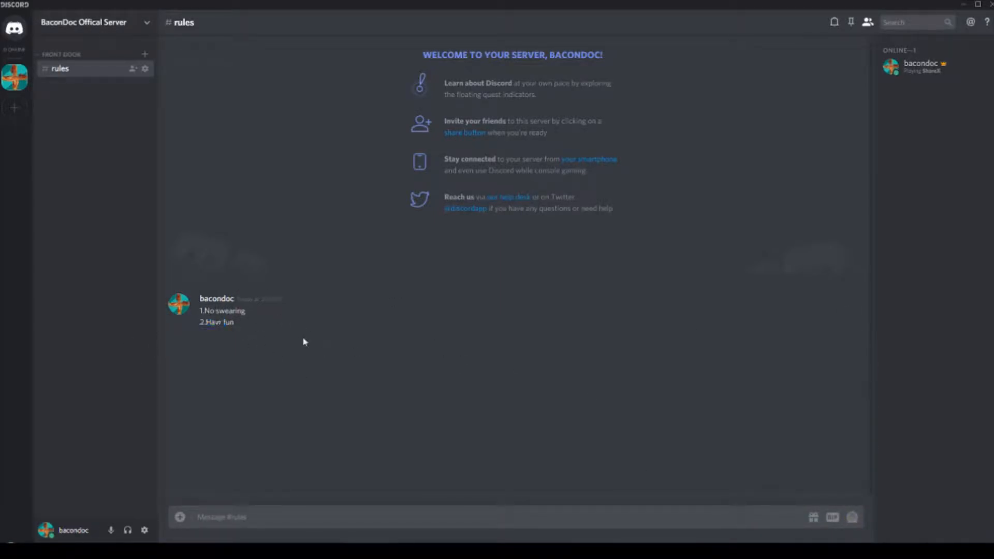
Step: Post two messages of random filler characters in the rules channel
left_click(276, 508)
type("dfioajwdioajd]\\af\\afafop;jal\\\\\\\\")
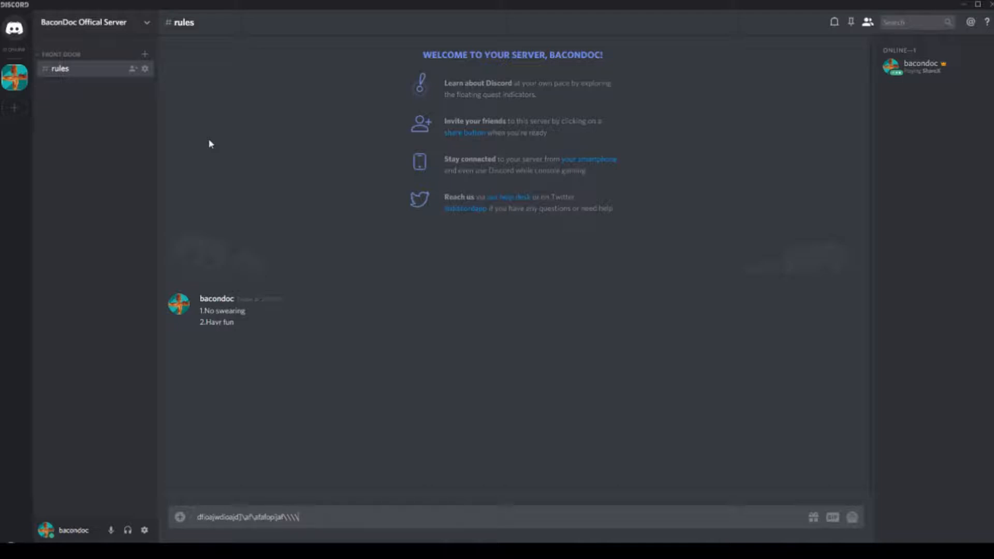
key("Return")
type("fo[akfosakfokawfokoa'wsfkaos'fk")
key("Return")
right_click(84, 118)
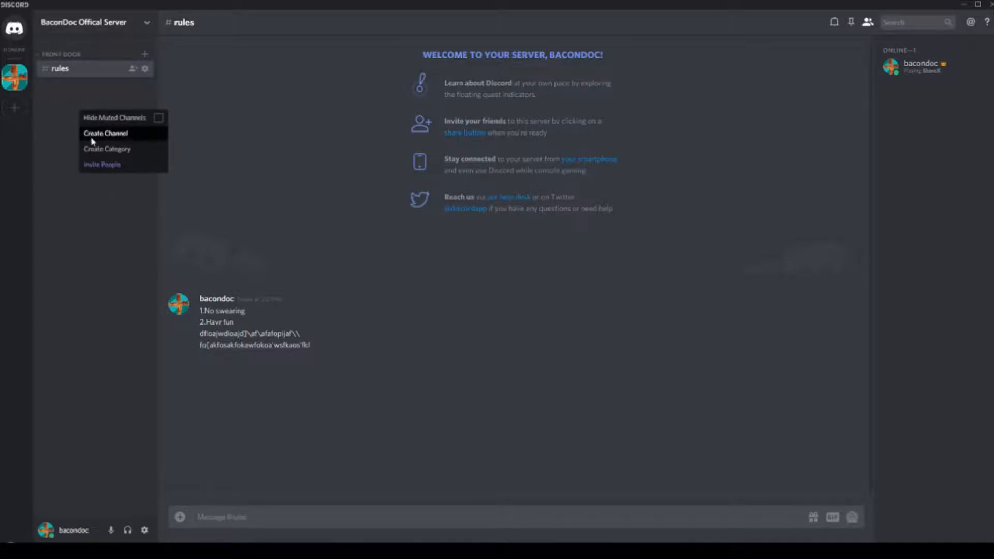
left_click(98, 61)
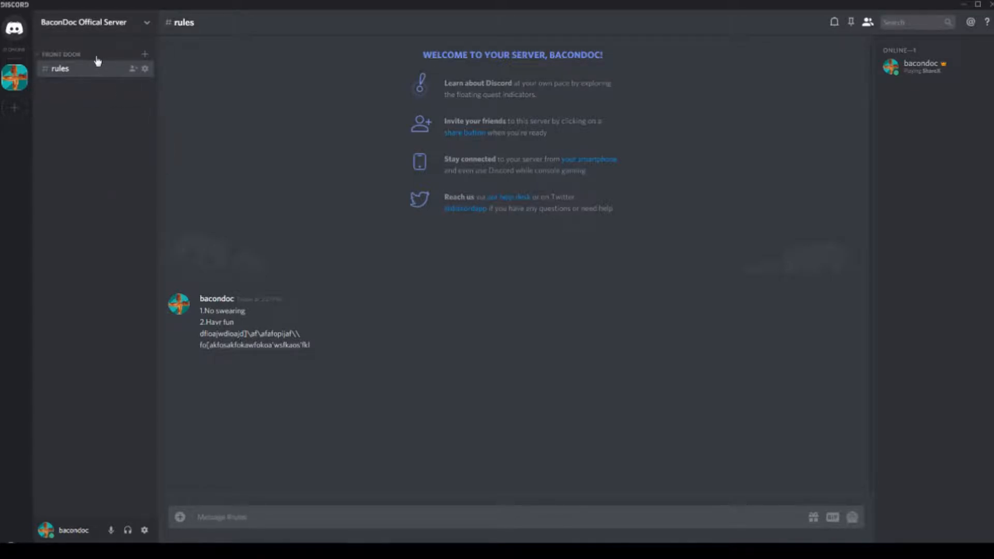
right_click(97, 61)
left_click(75, 62)
Step: Create a text channel named "support" in the Front Door category and return to the rules channel
left_click(145, 54)
type("support")
key("Return")
left_click(108, 67)
Step: Create a second channel category named "genral"
right_click(61, 125)
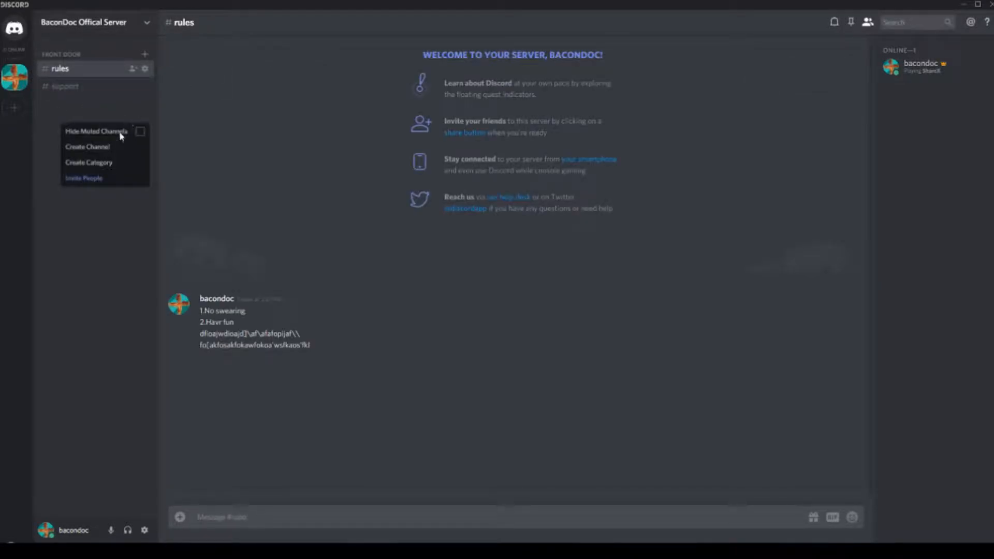
left_click(101, 161)
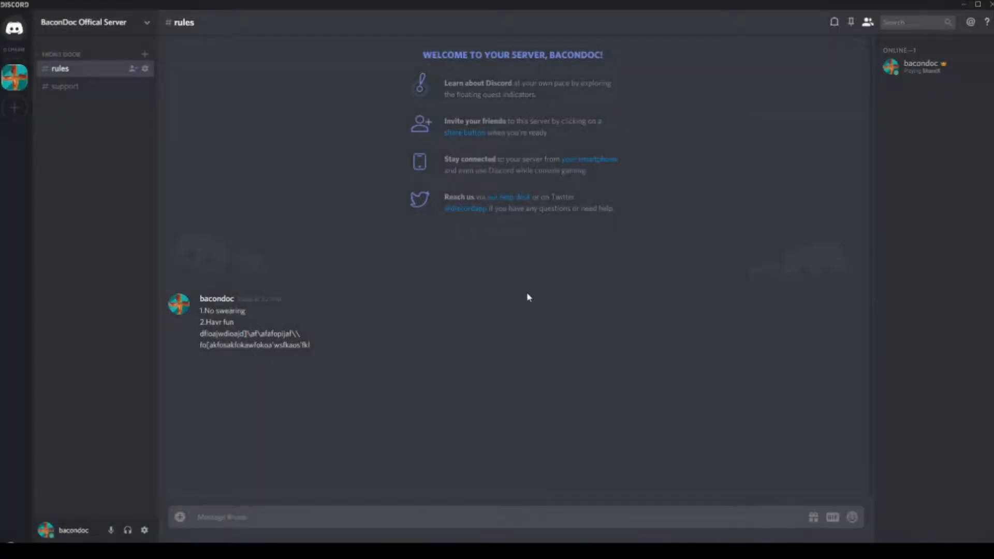
right_click(79, 174)
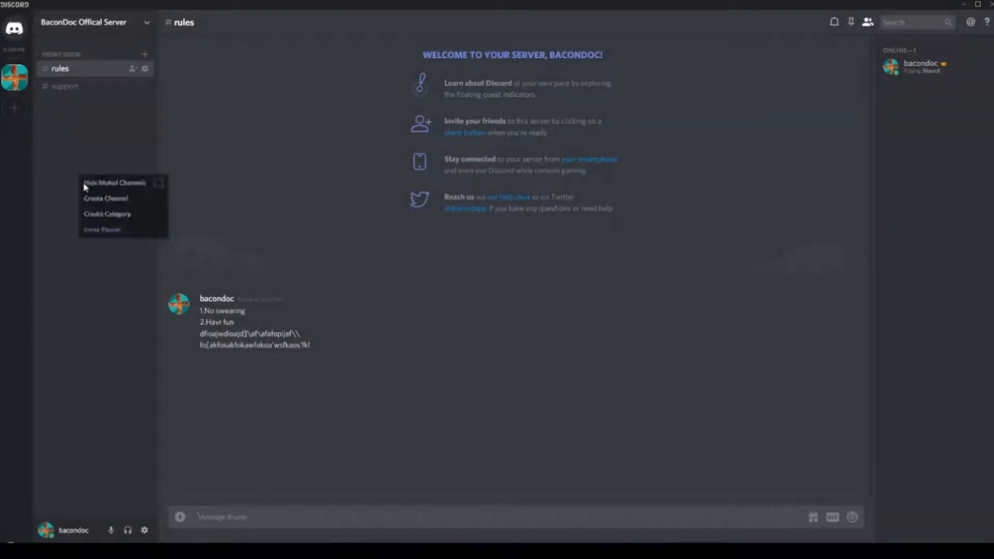
left_click(101, 215)
type("genral")
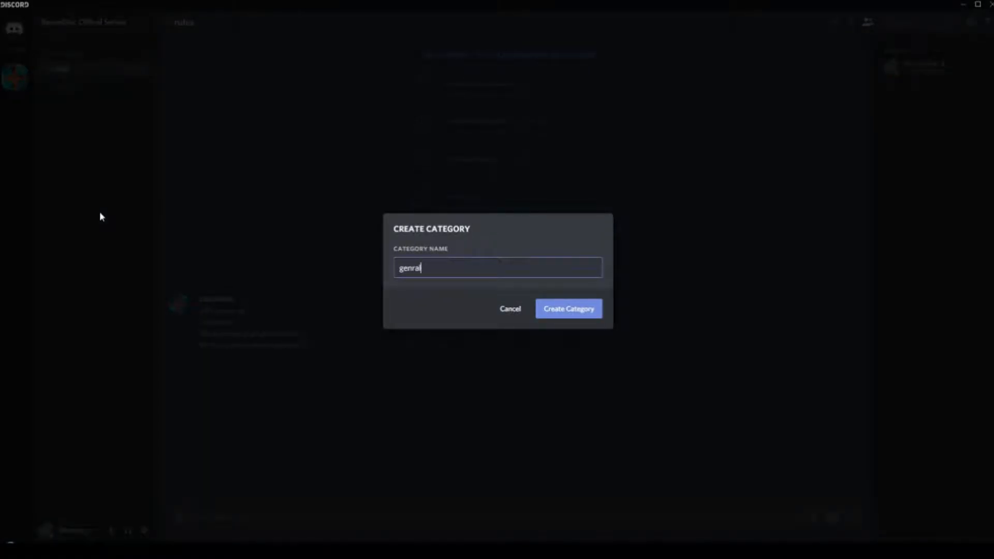
key("Return")
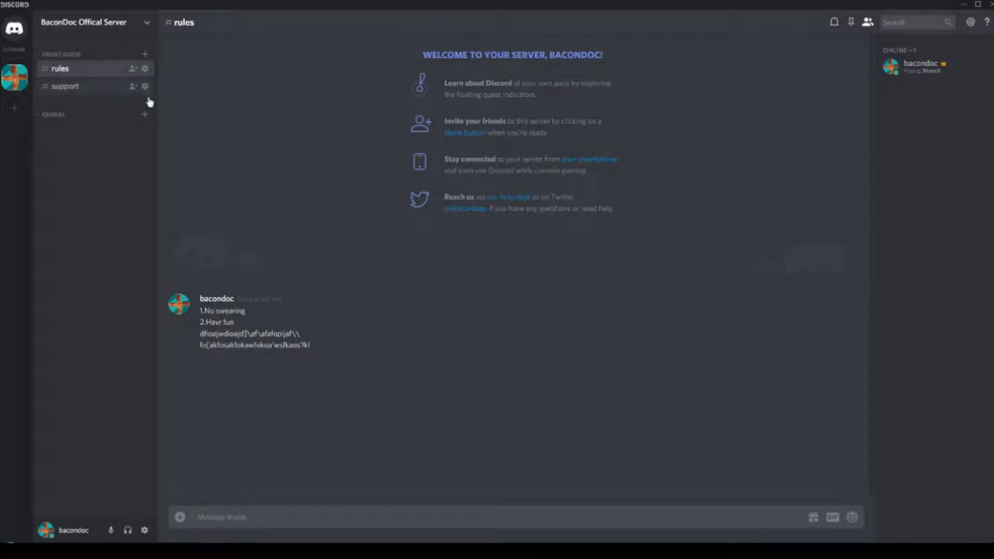
Step: Create a text channel named "meme" in the genral category
left_click(147, 111)
type("memes")
key("Return")
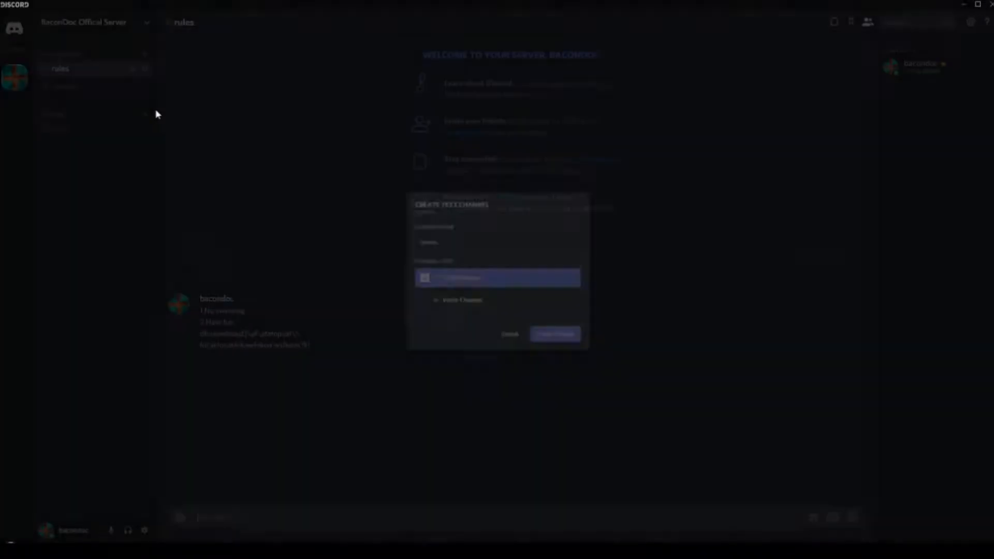
Step: Create a text channel named "sdaduoasfd" in the genral category and delete it again
left_click(147, 118)
type("sdaduoasfd")
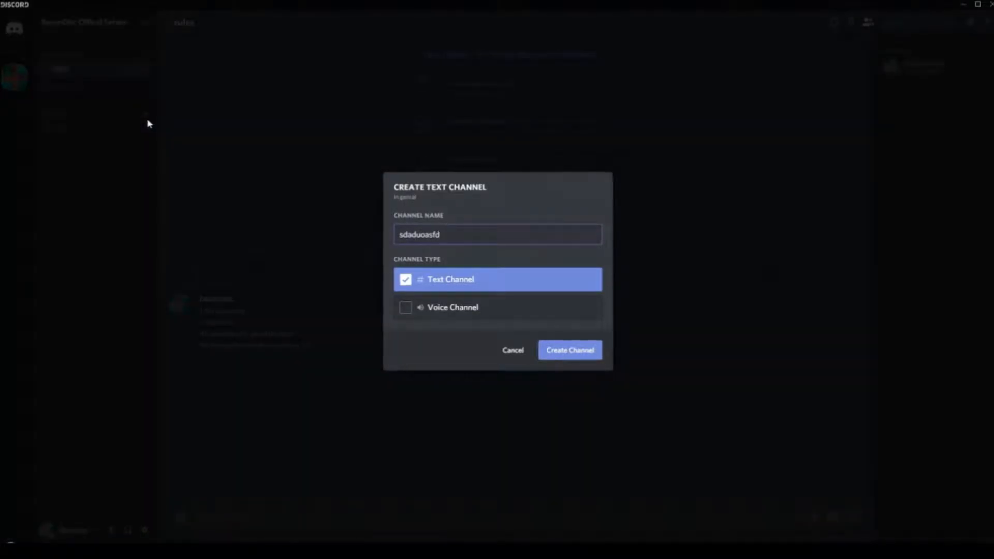
key("Return")
right_click(112, 155)
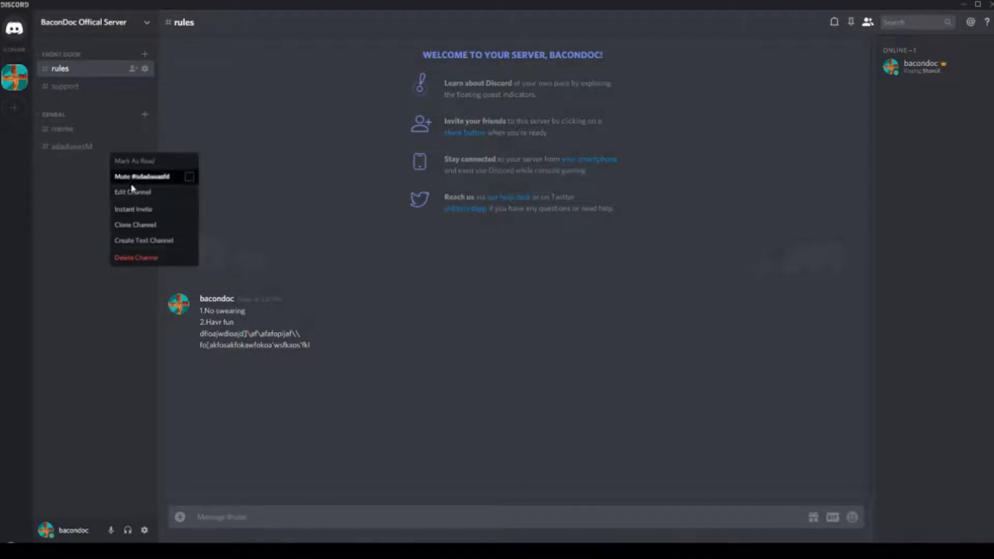
left_click(155, 263)
left_click(592, 306)
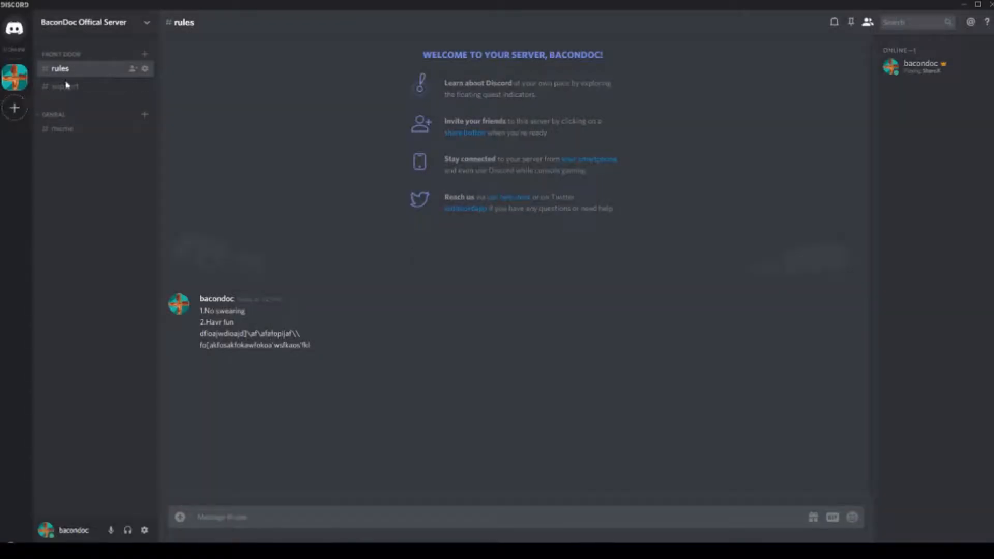
Step: Create text channels named "genral" and "nsfw" in the genral category
left_click(145, 114)
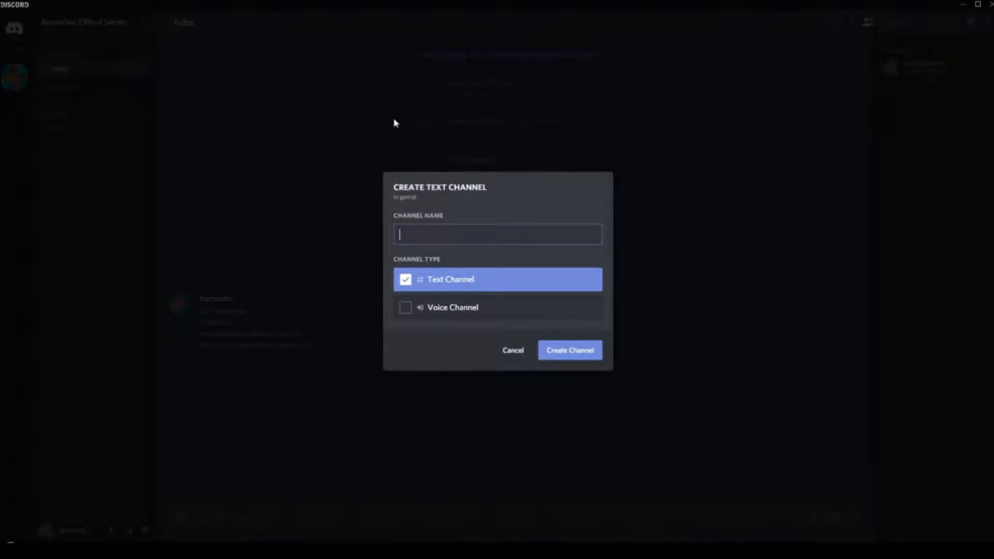
type("ad")
key("BackSpace")
key("BackSpace")
left_click(395, 123)
left_click(146, 116)
type("nsfw")
key("Return")
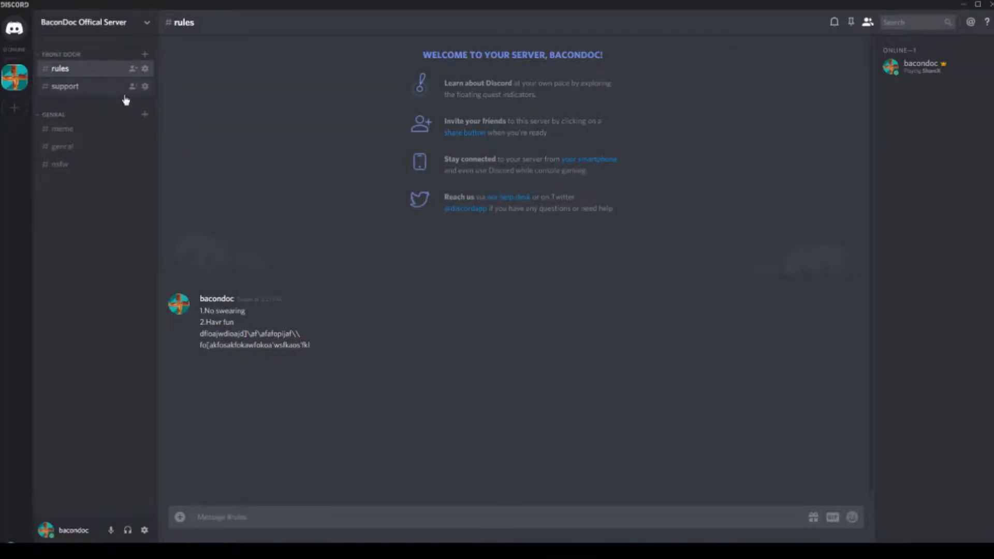
right_click(20, 79)
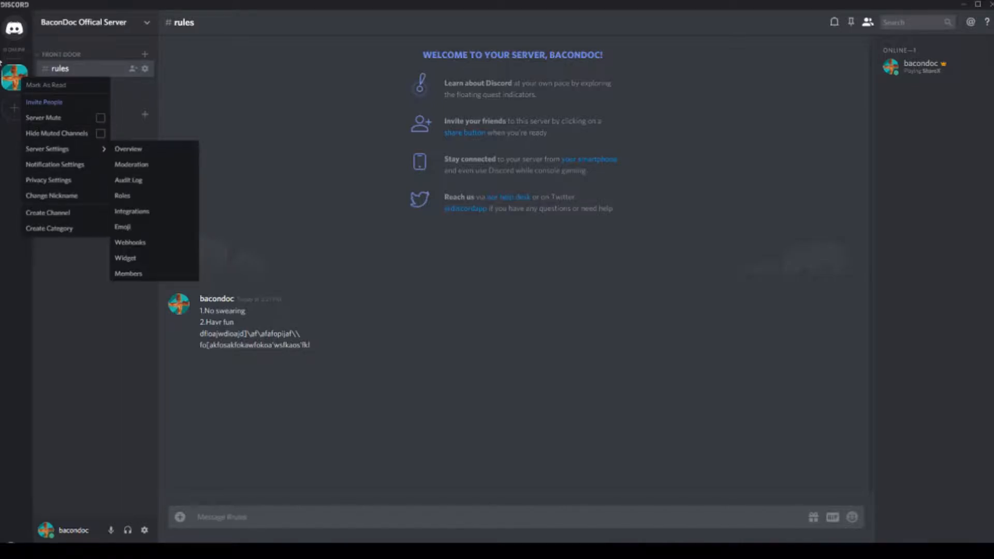
mouse_move(98, 149)
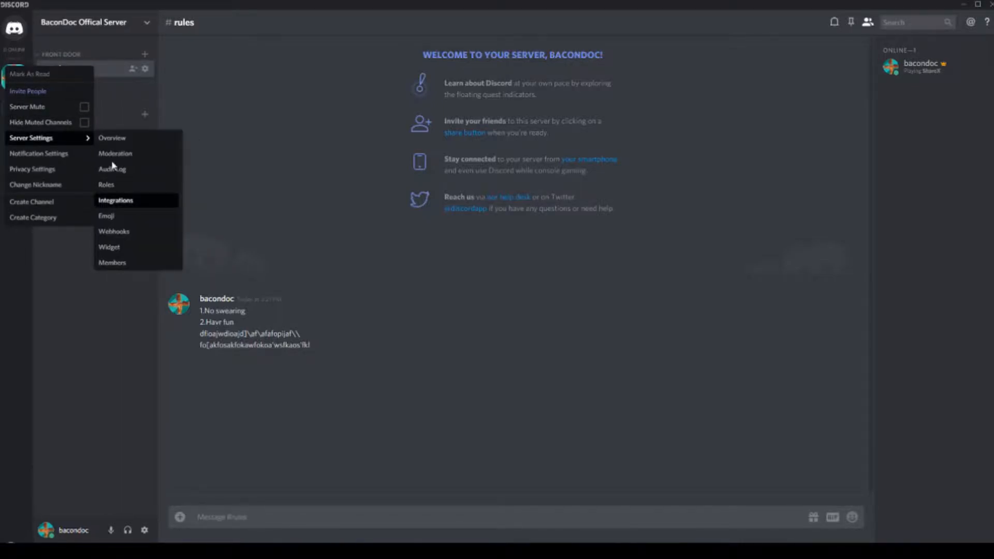
left_click(124, 197)
key("Escape")
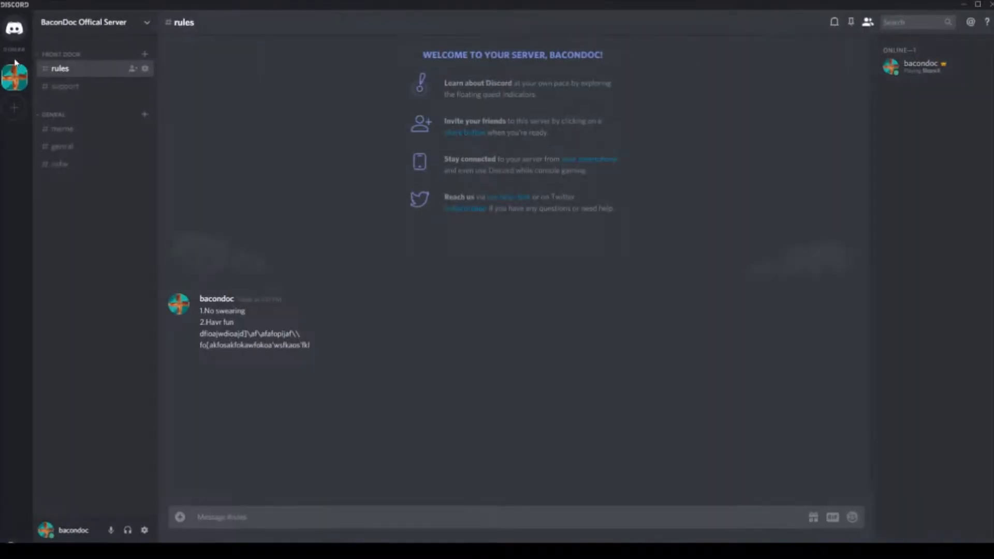
Step: Open the invitation for BaconDoc Offical Server and copy its invite link
right_click(8, 79)
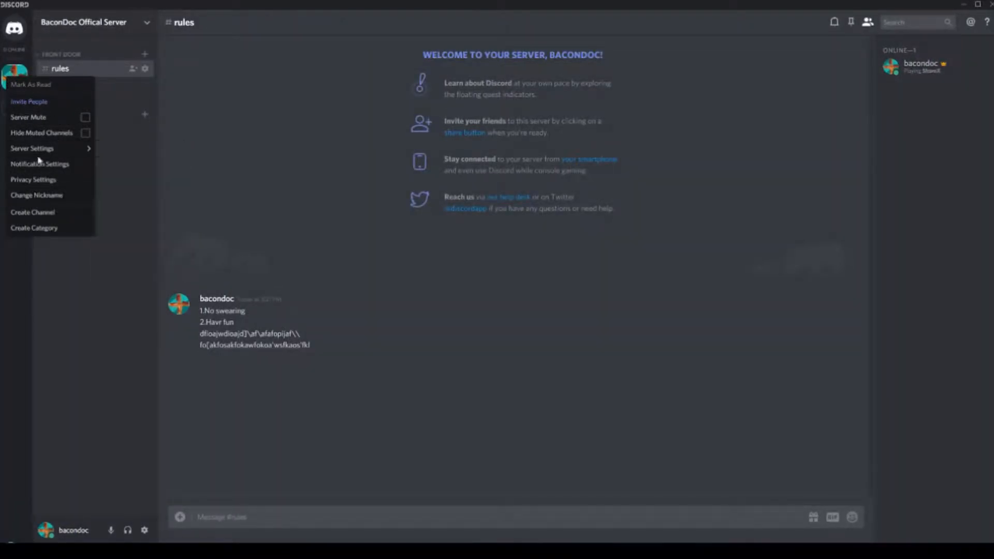
left_click(35, 99)
left_click(583, 269)
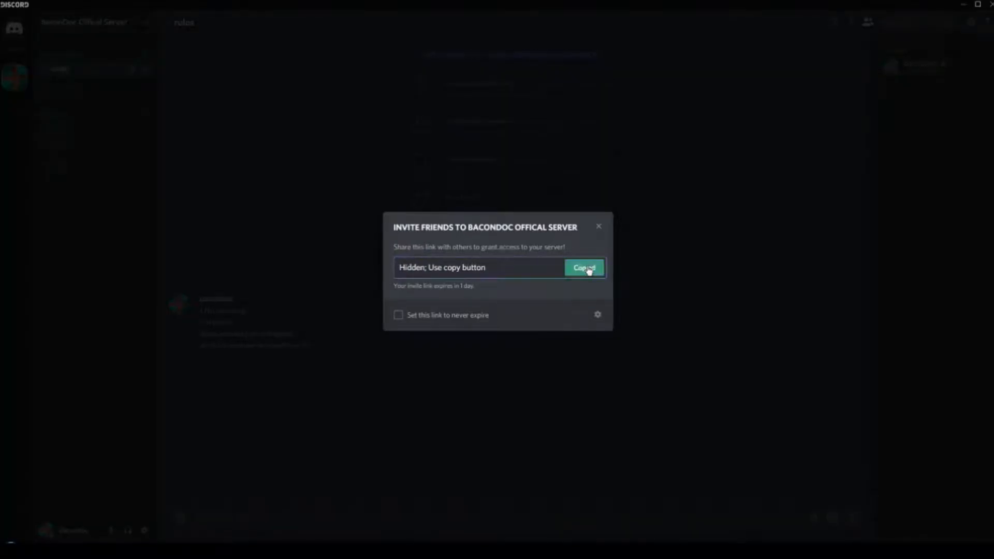
left_click(412, 273)
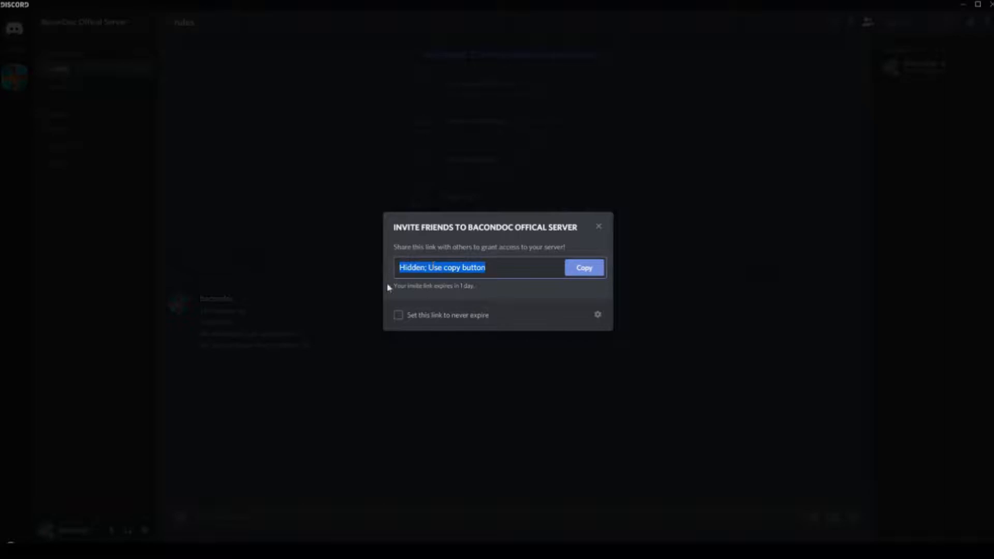
left_click(428, 284)
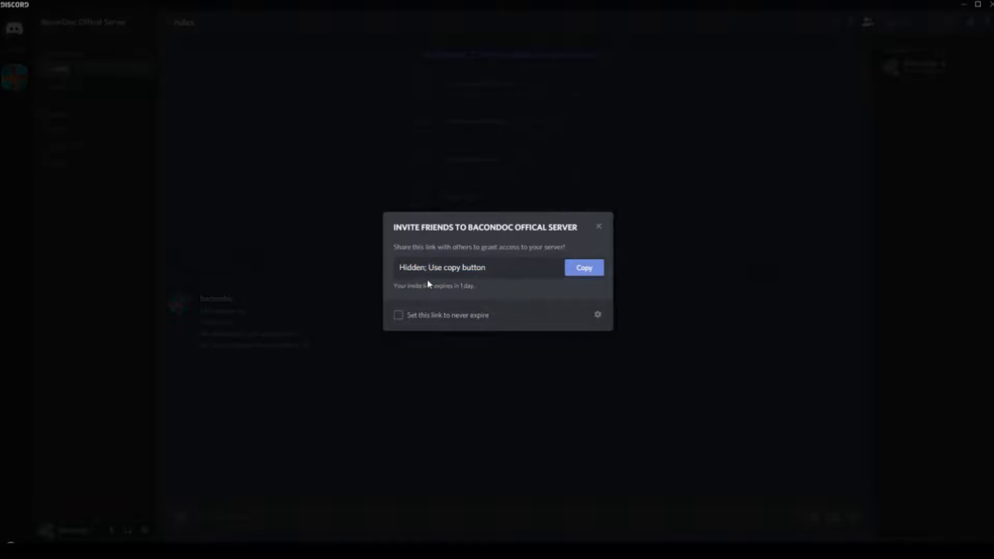
Step: Check the invite link's settings without altering them, set the link to never expire and close the invitation
left_click(597, 315)
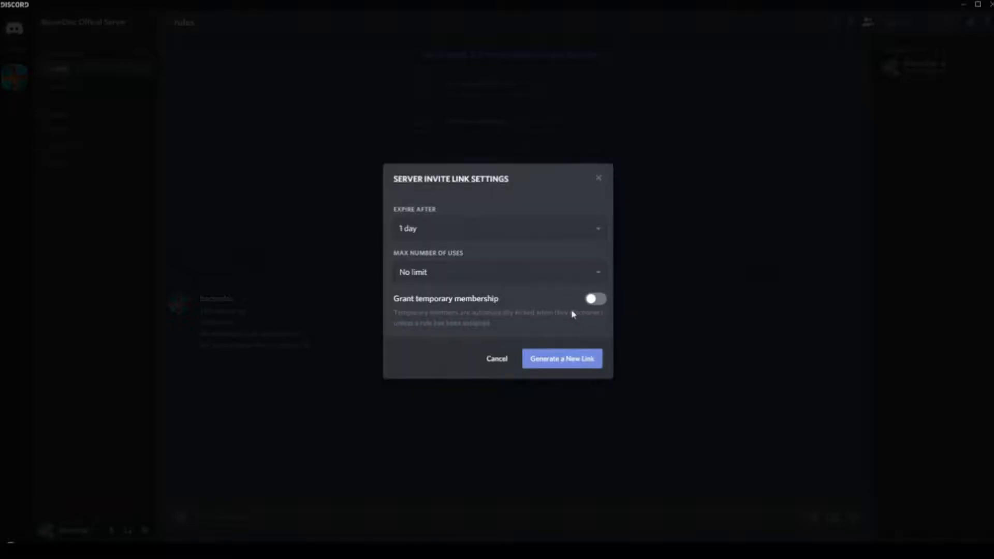
left_click(497, 359)
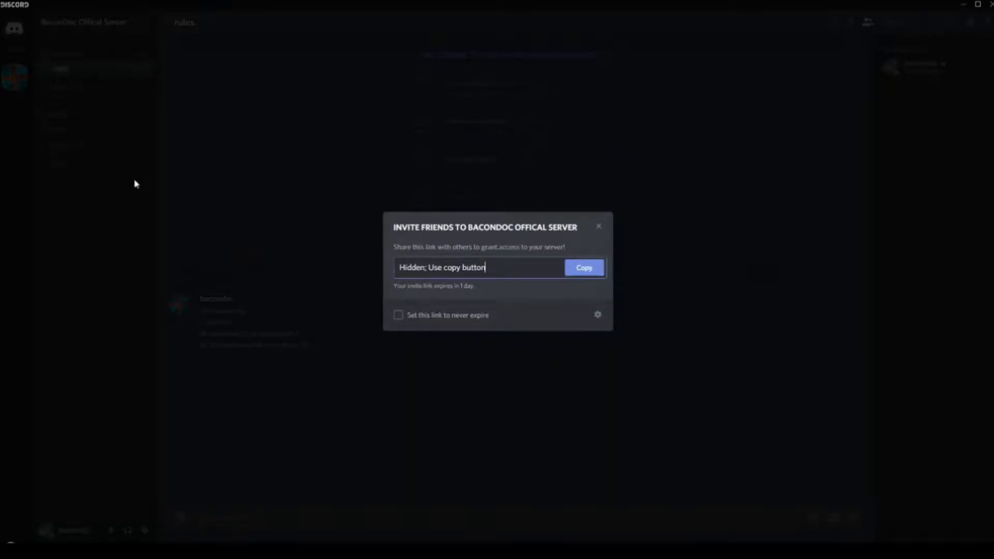
left_click(597, 316)
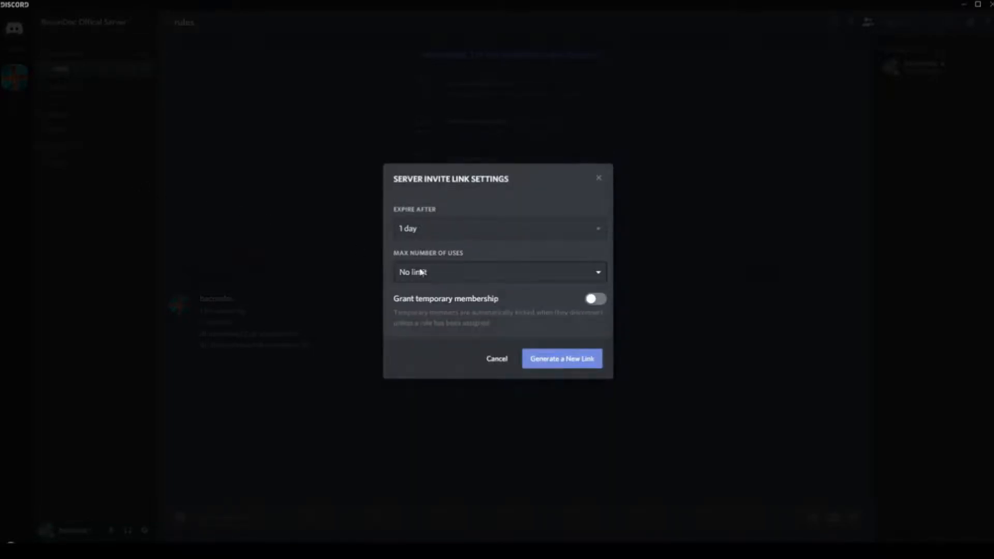
left_click(488, 359)
left_click(406, 317)
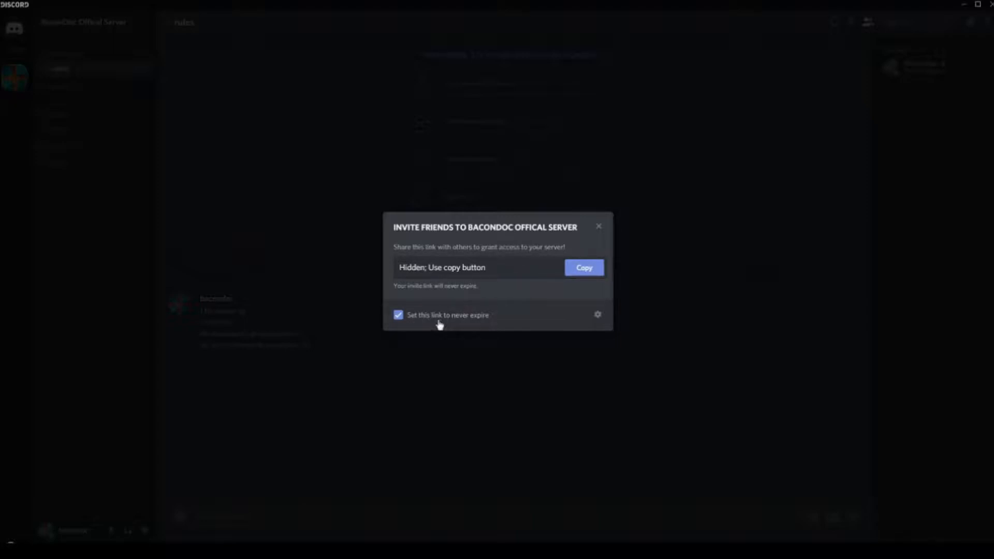
left_click(124, 224)
Step: Open the notification settings of BaconDoc Offical Server to view the options and close them again
right_click(11, 81)
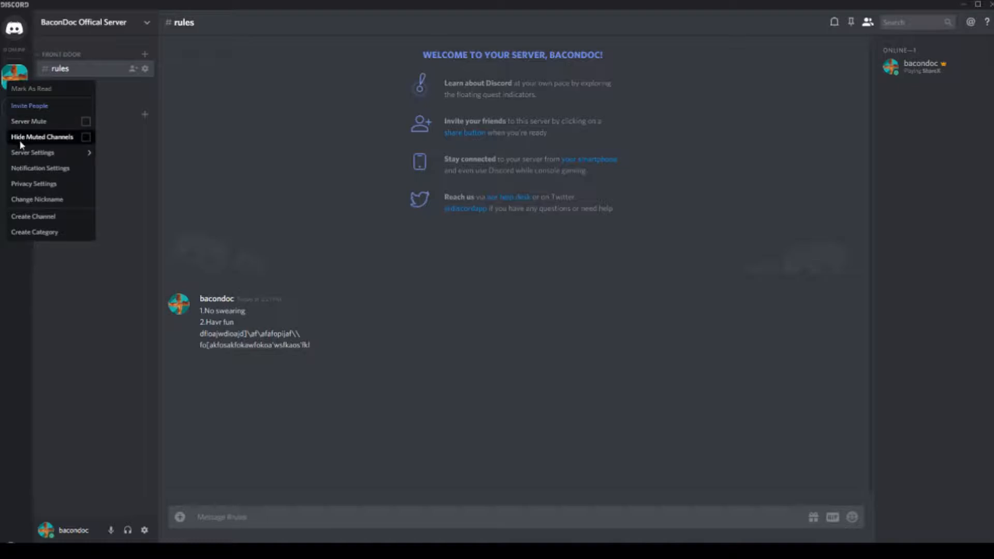
right_click(94, 73)
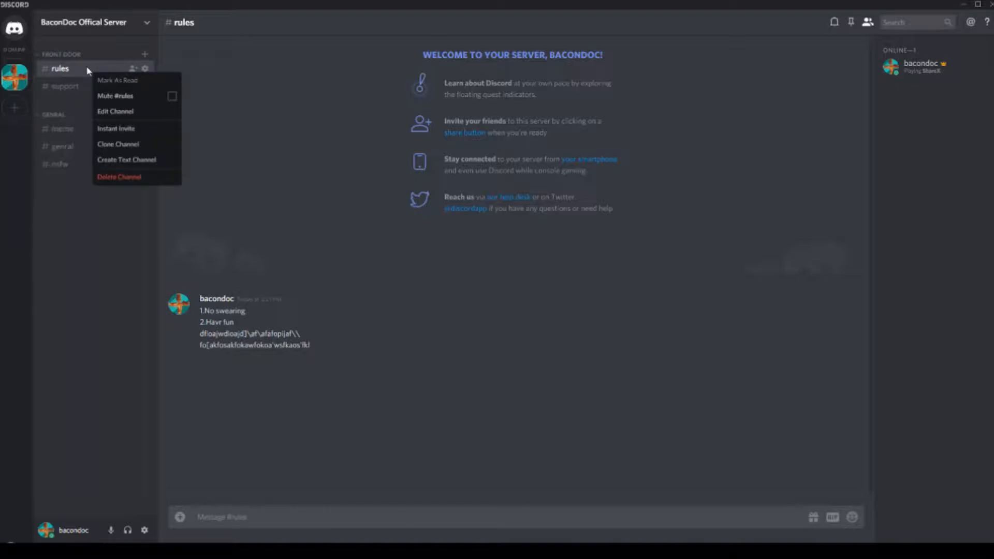
right_click(18, 69)
mouse_move(65, 139)
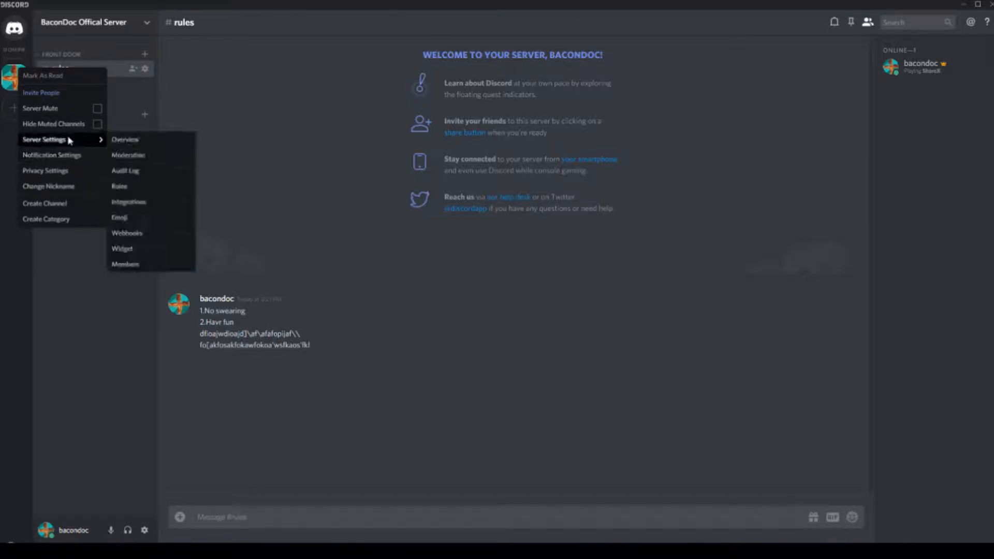
left_click(60, 158)
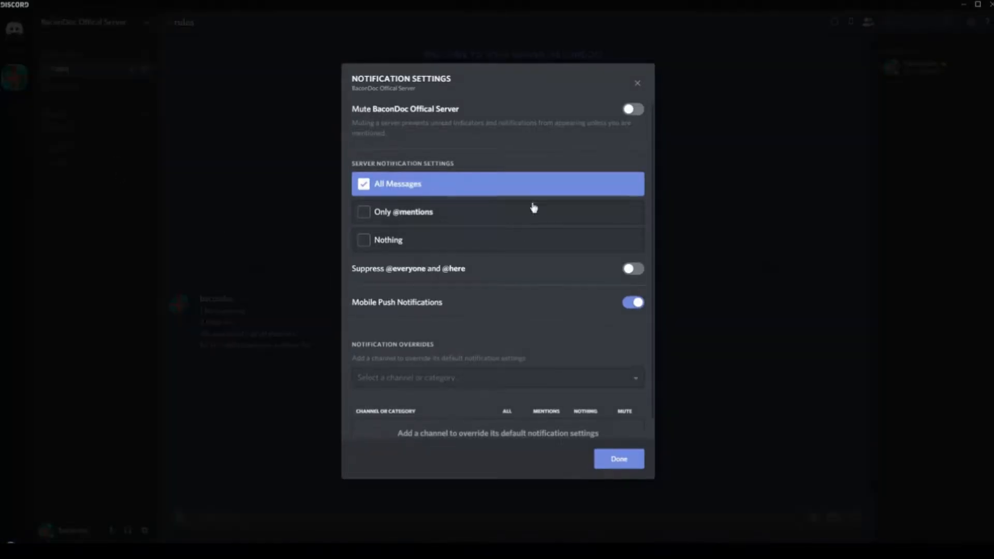
left_click(155, 182)
right_click(27, 91)
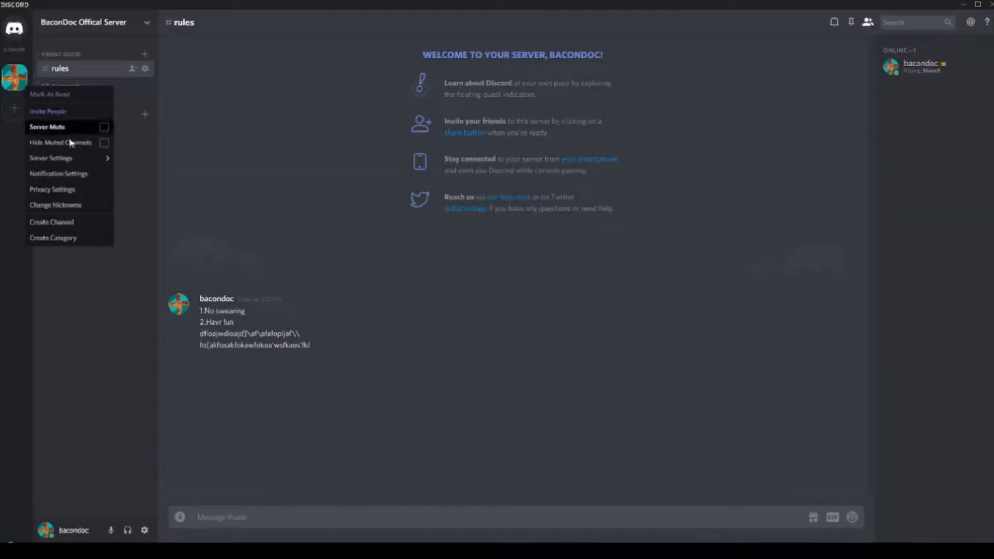
left_click(78, 202)
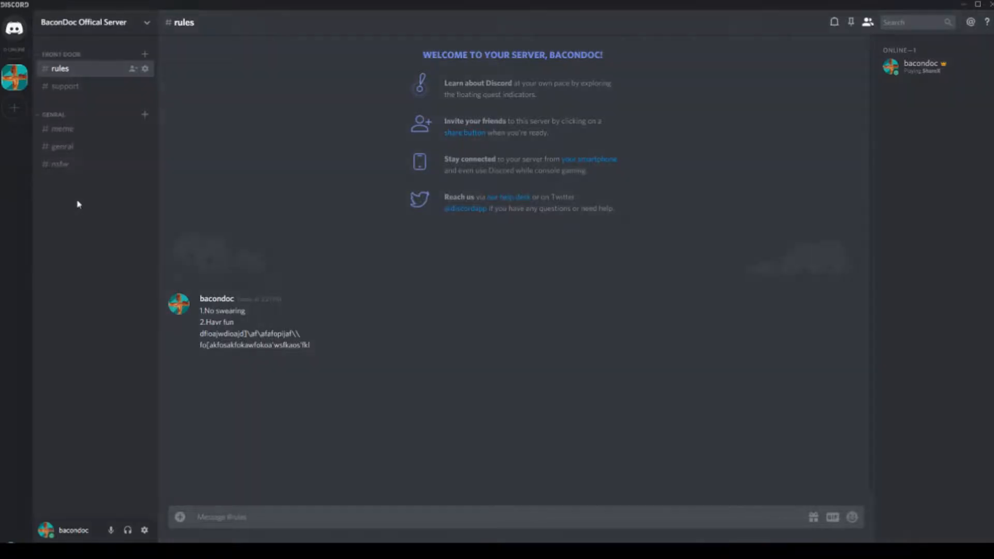
left_click(229, 239)
Step: Open the server's overview settings and examine the AFK channel, new member messages and default notification options
right_click(15, 84)
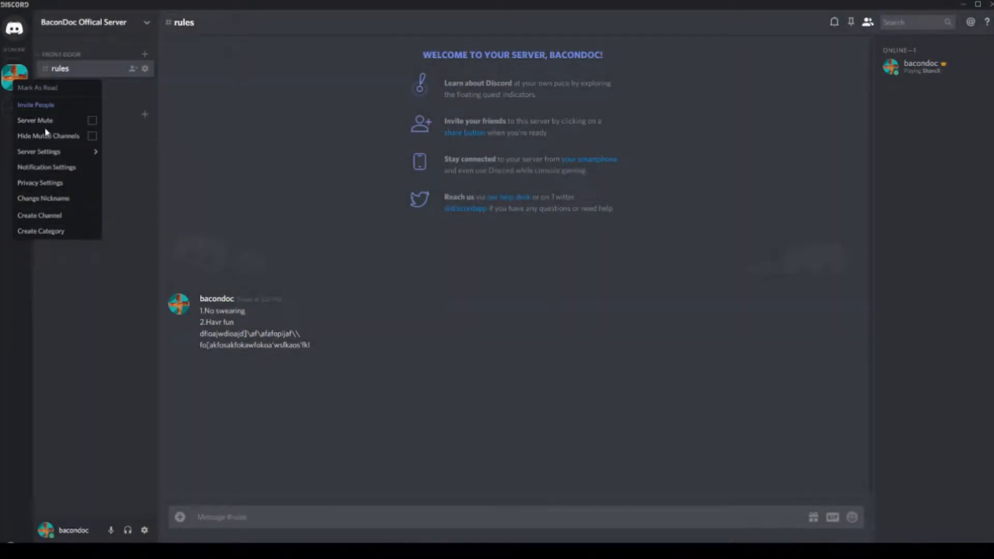
left_click(41, 151)
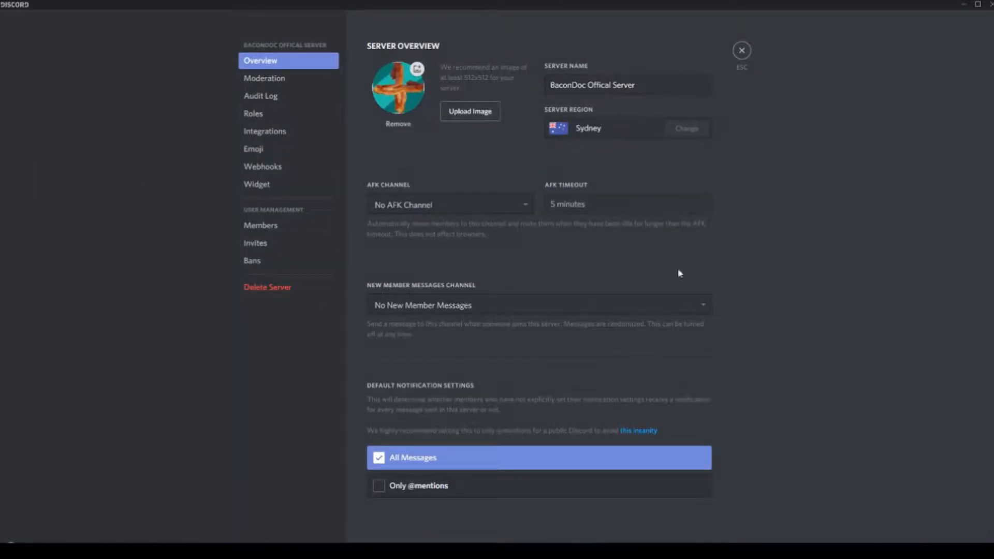
left_click(388, 206)
left_click(405, 205)
left_click(416, 305)
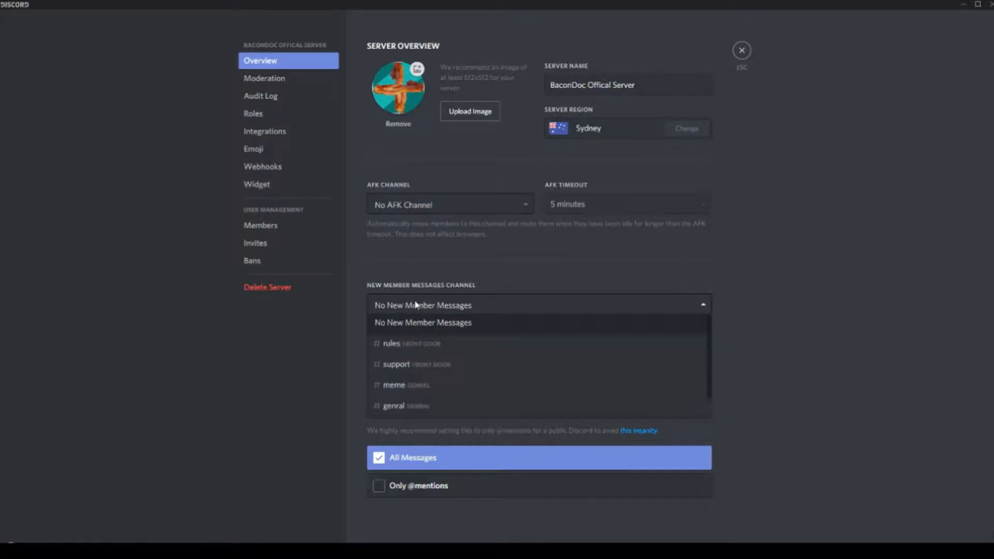
left_click(381, 288)
scroll(435, 311, "down", 1)
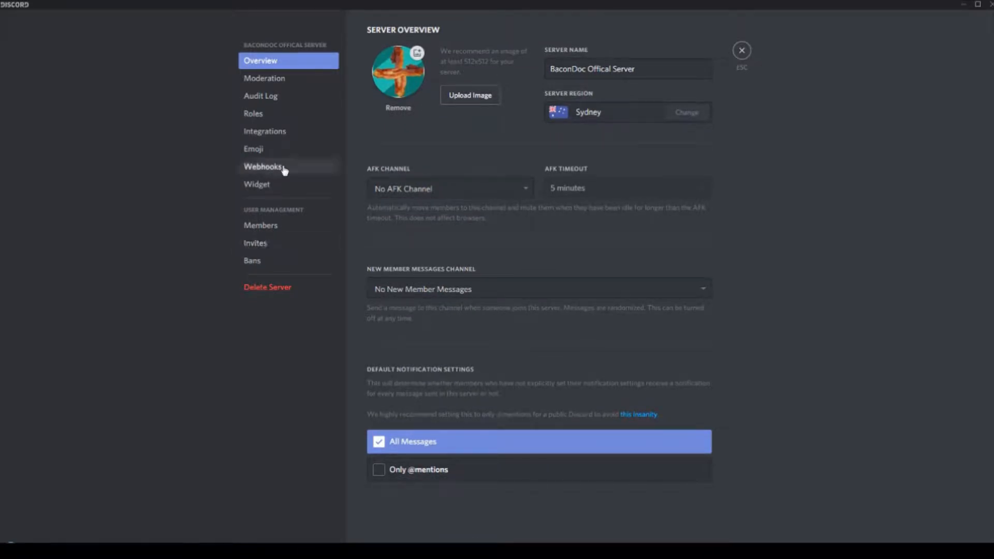
Step: Look through the server's Moderation, Audit Log, Roles and Integrations settings pages, ending on the audit log
left_click(255, 79)
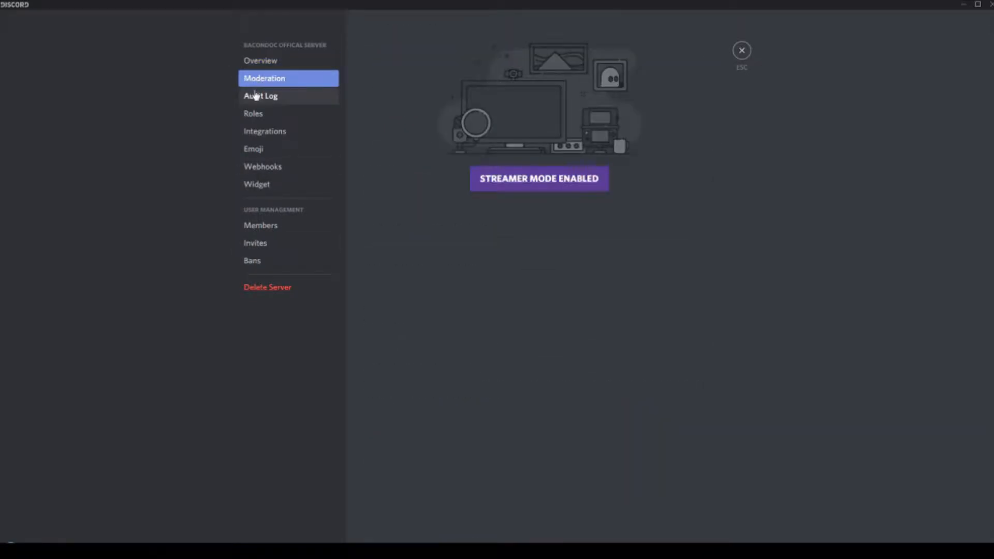
left_click(256, 97)
left_click(257, 112)
left_click(258, 133)
left_click(257, 113)
left_click(262, 78)
left_click(259, 96)
left_click(265, 62)
left_click(266, 78)
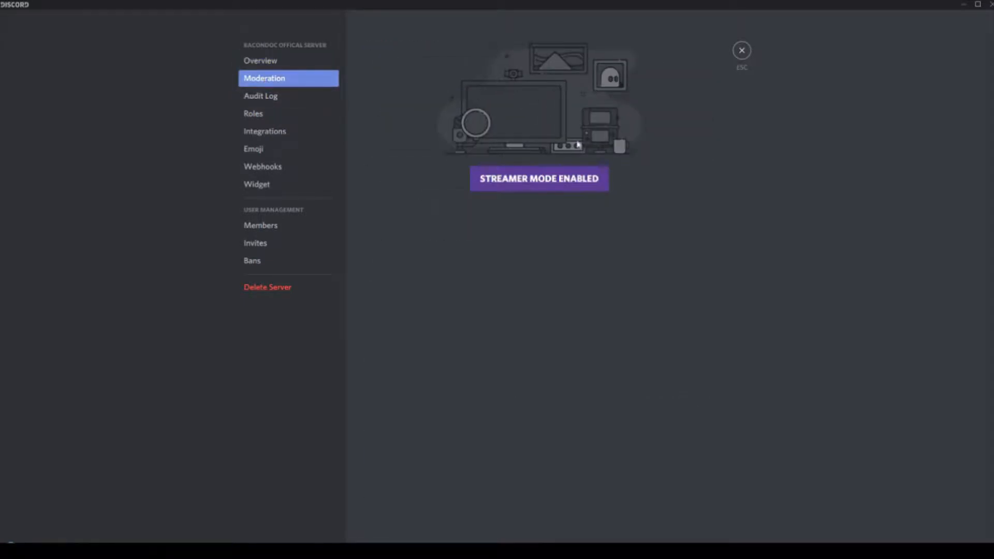
left_click(280, 98)
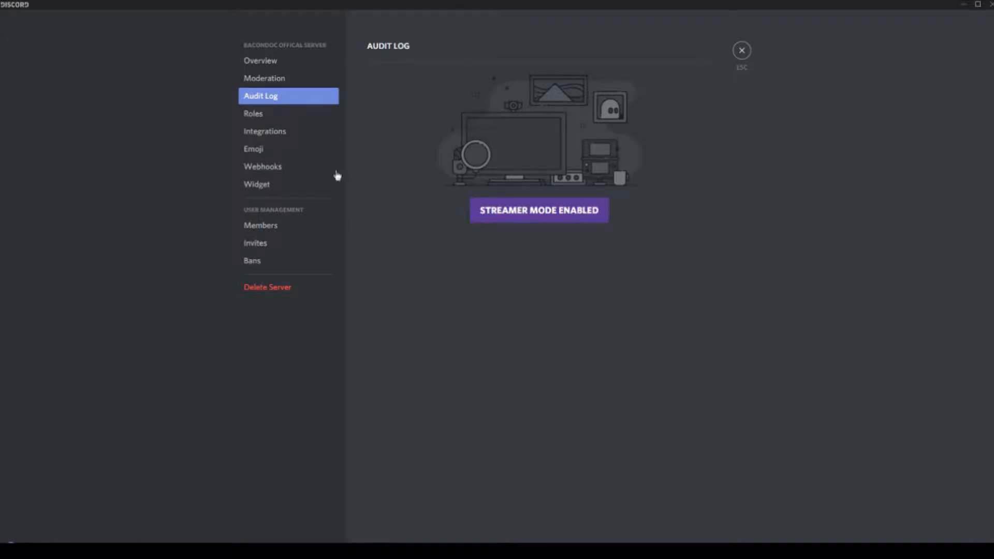
Step: Create a server role named "Staff", save the changes and leave the server settings
left_click(249, 114)
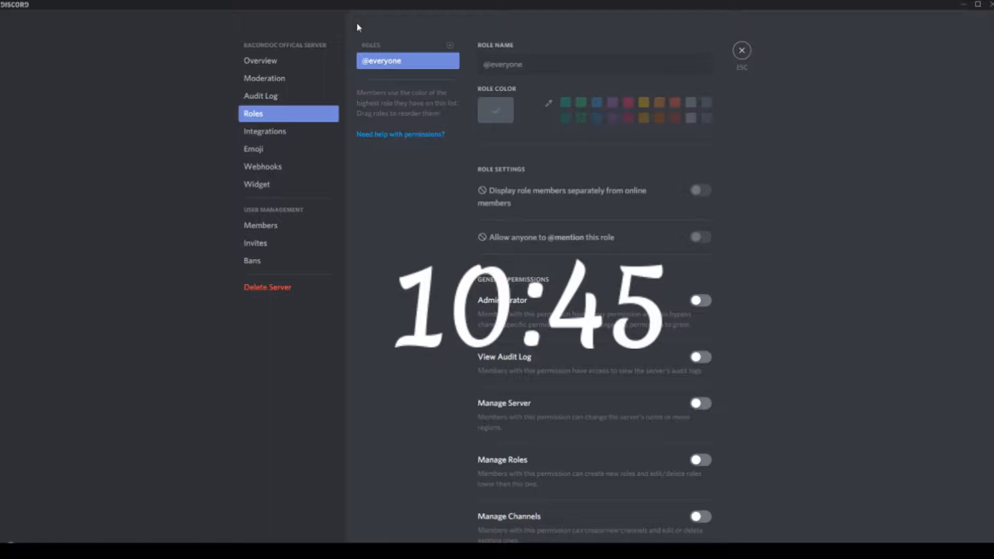
left_click(454, 46)
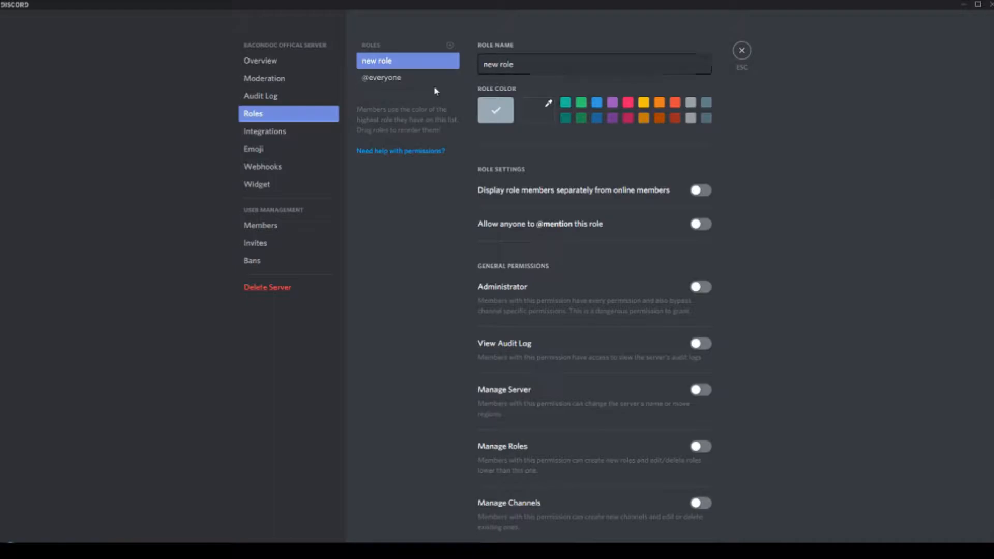
left_click(419, 77)
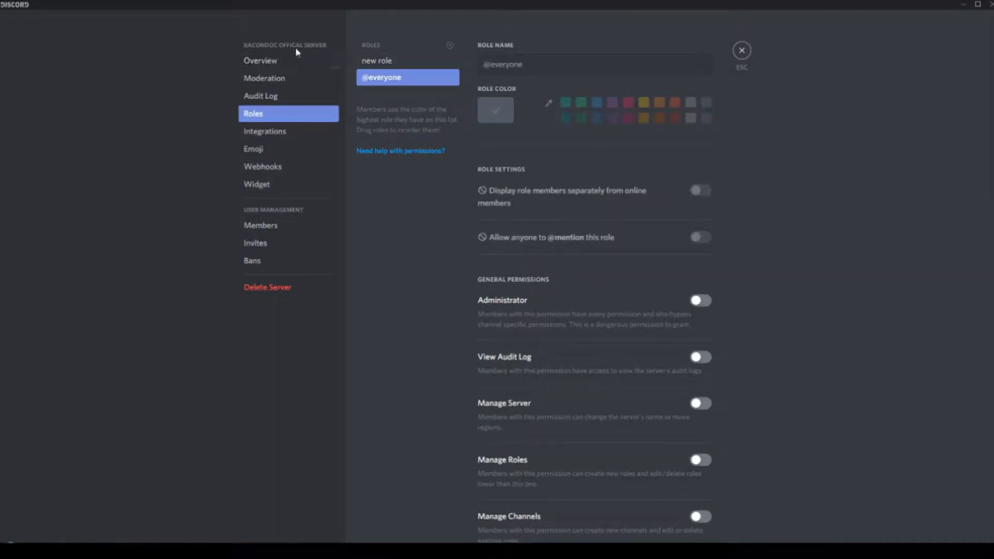
left_click(369, 61)
key("ctrl+a")
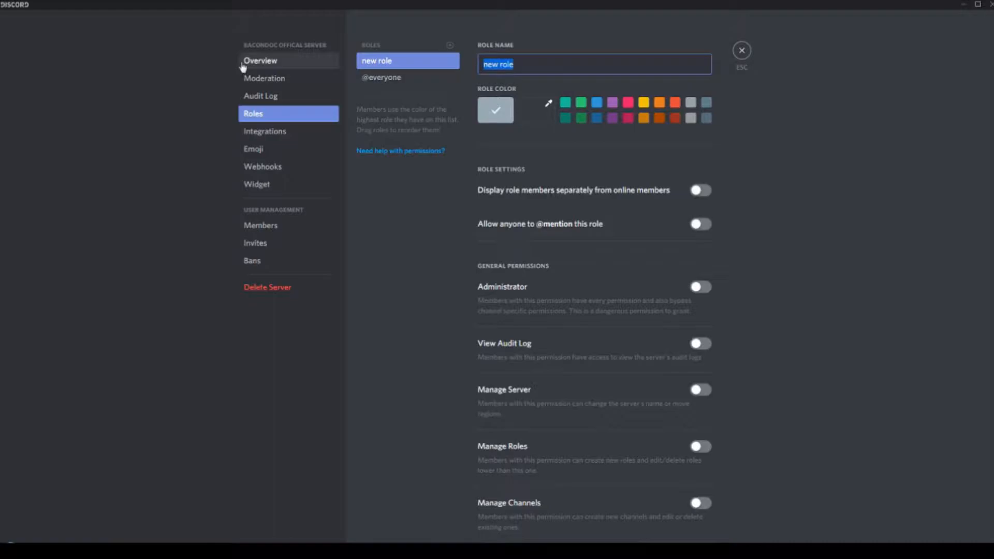
key("BackSpace")
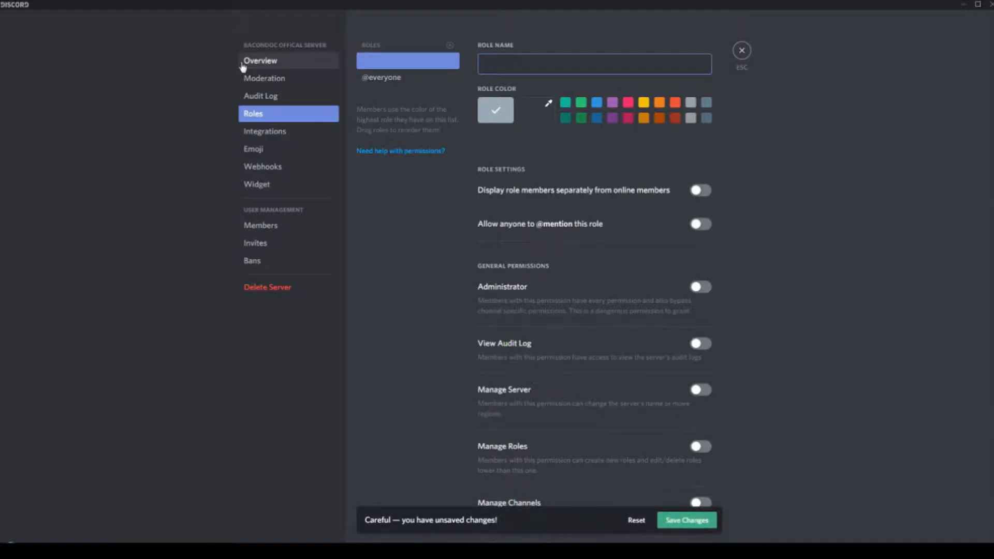
type("Staff")
left_click(797, 113)
left_click(687, 521)
left_click(742, 50)
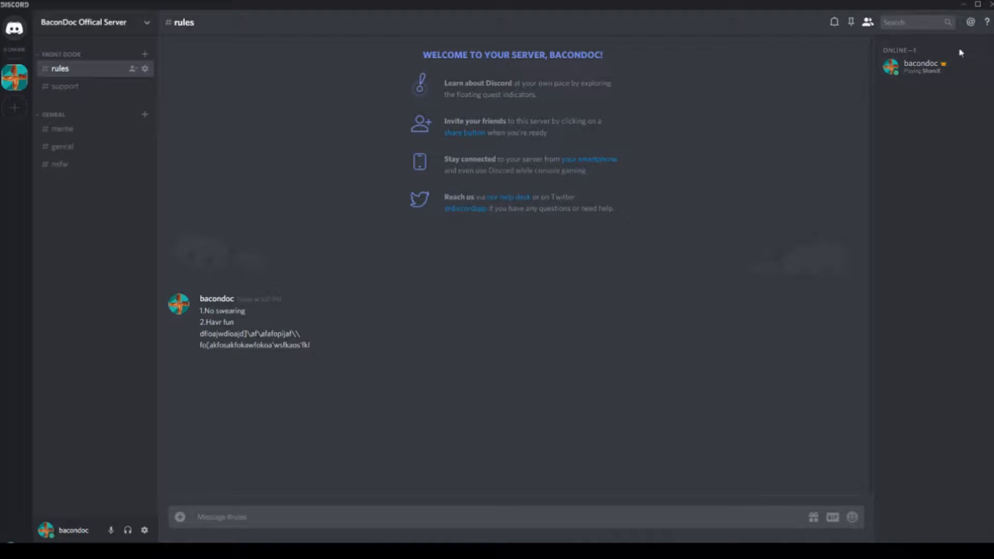
Step: Assign the Staff role to the server owner in the member list
right_click(956, 65)
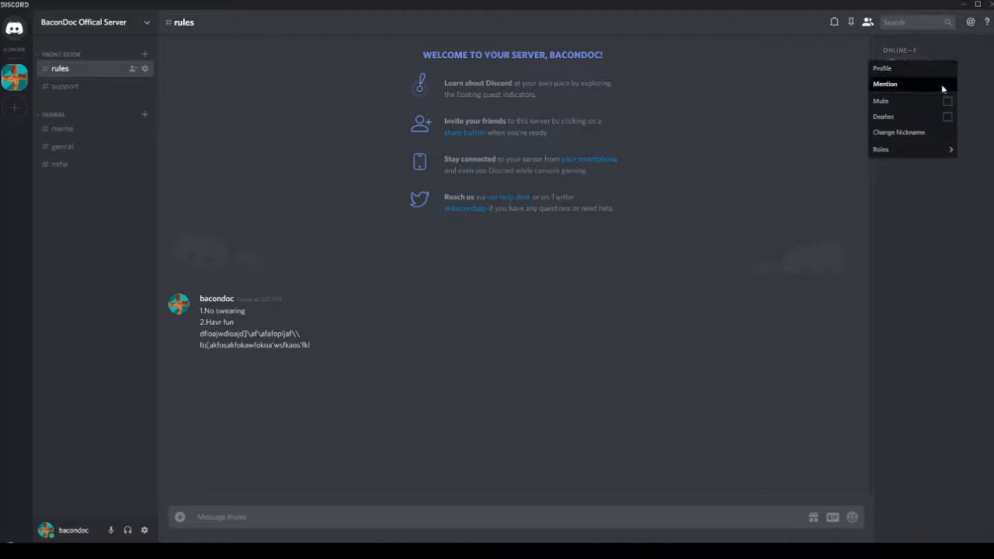
left_click(987, 129)
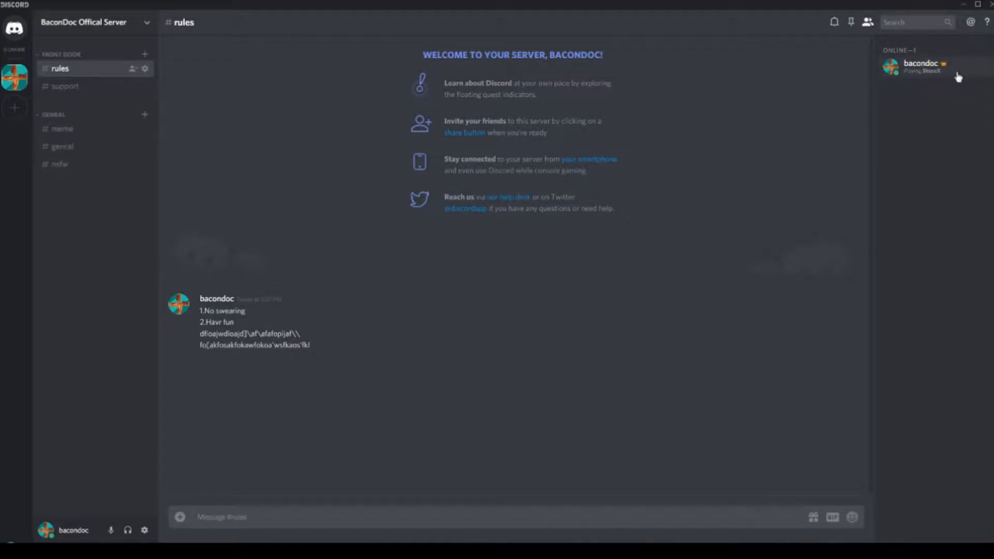
right_click(955, 72)
mouse_move(907, 161)
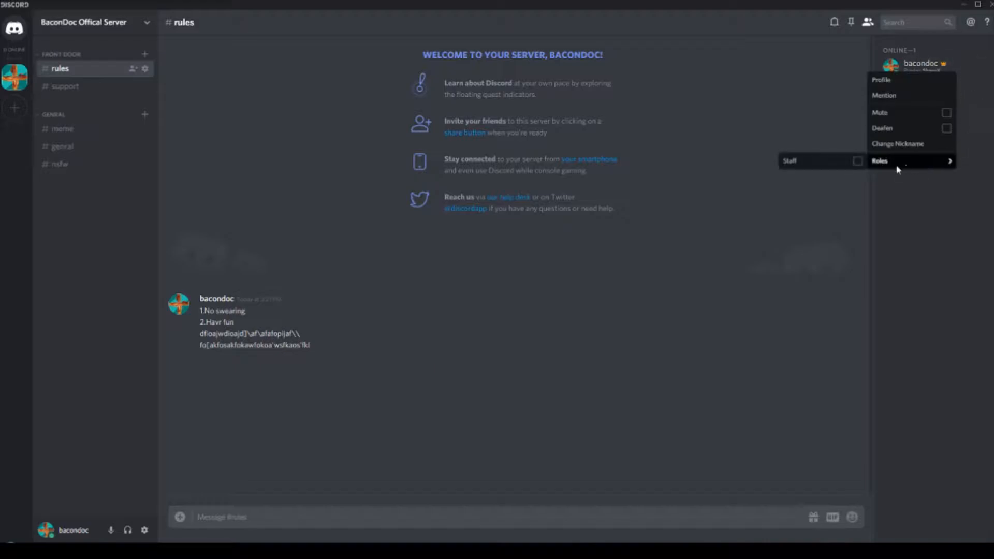
left_click(842, 163)
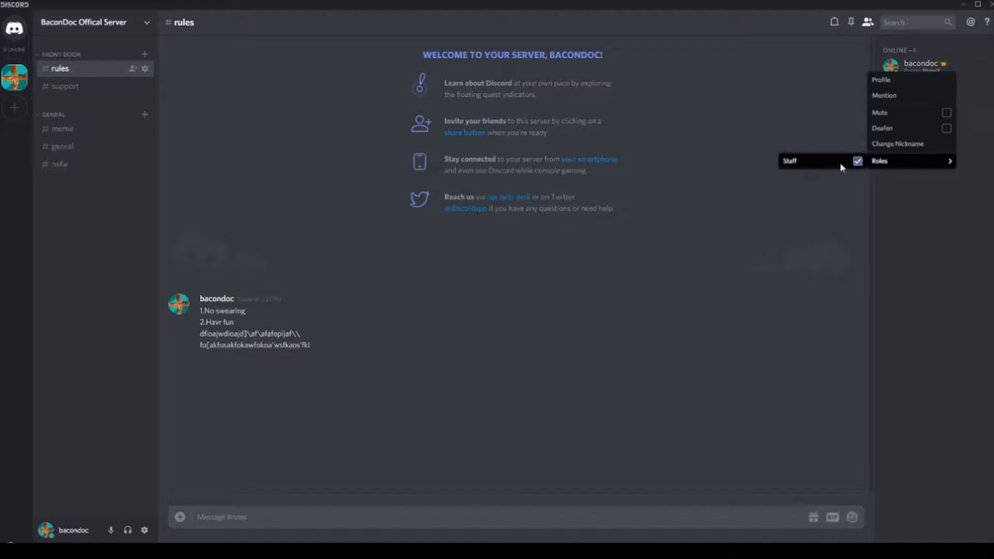
left_click(668, 148)
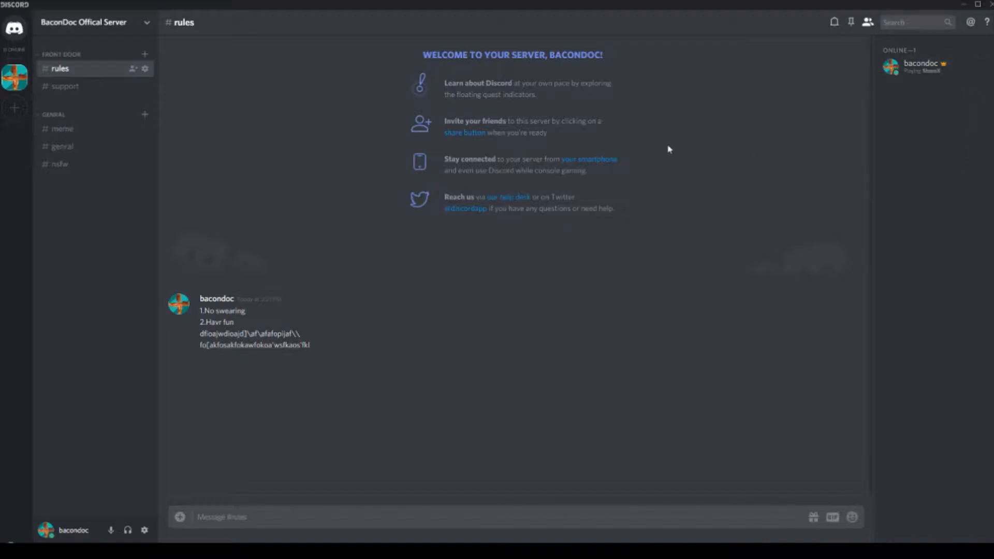
Step: Grant the Staff role the Administrator permission in the server's role settings and save the change
right_click(13, 70)
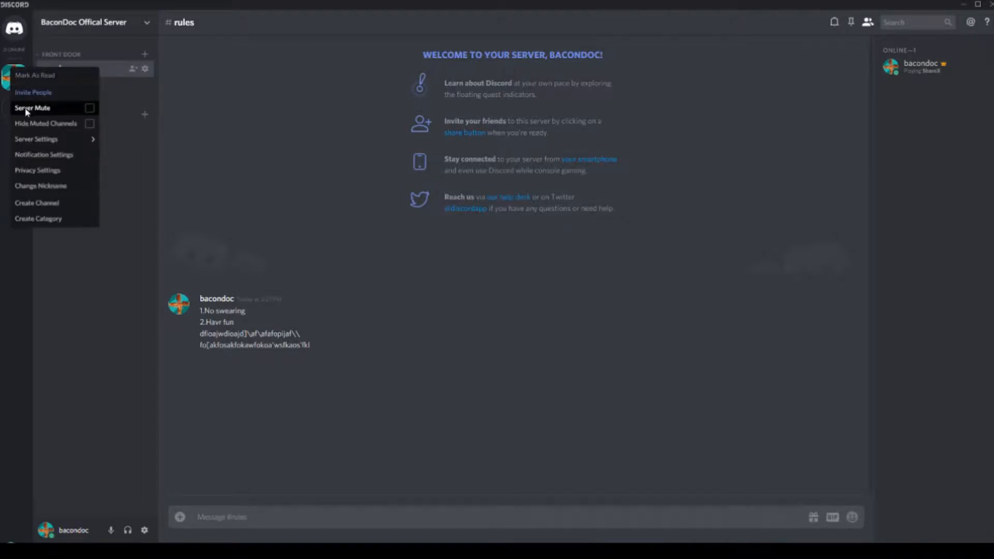
left_click(40, 142)
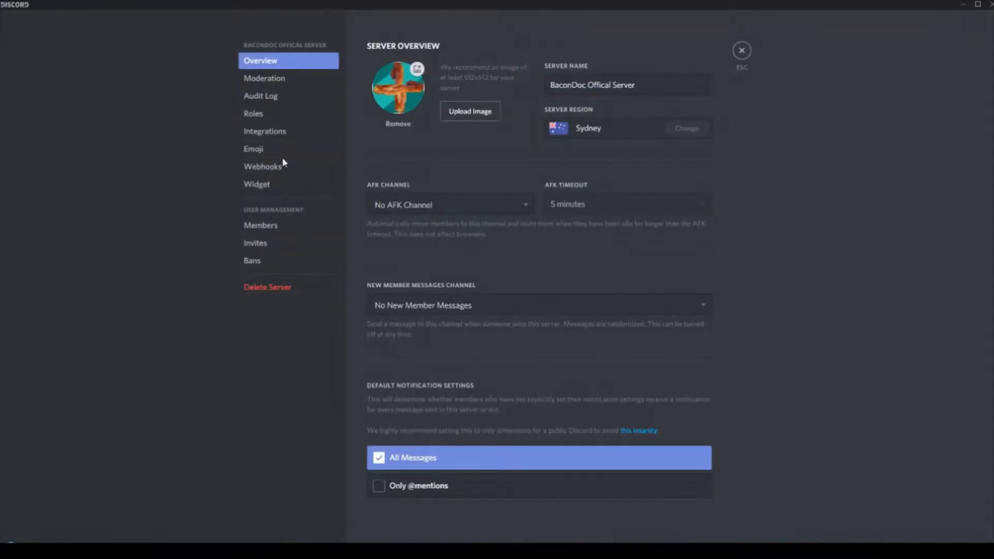
left_click(303, 115)
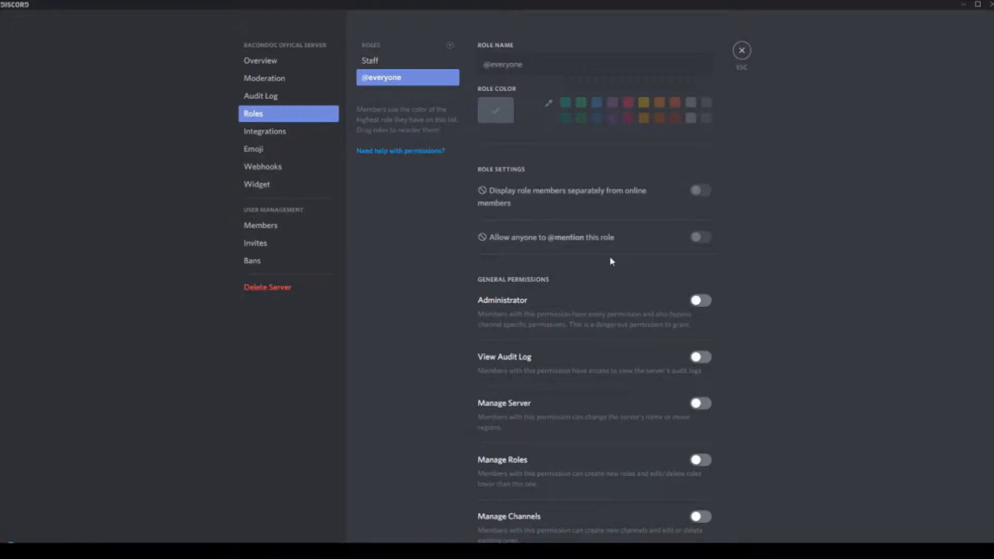
left_click(371, 60)
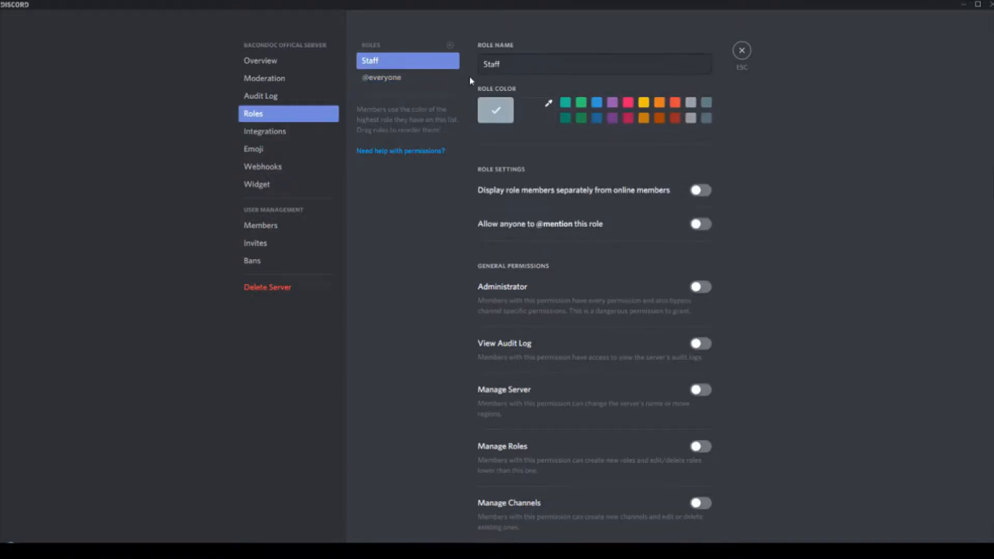
left_click(702, 290)
left_click(694, 525)
scroll(642, 248, "down", 1)
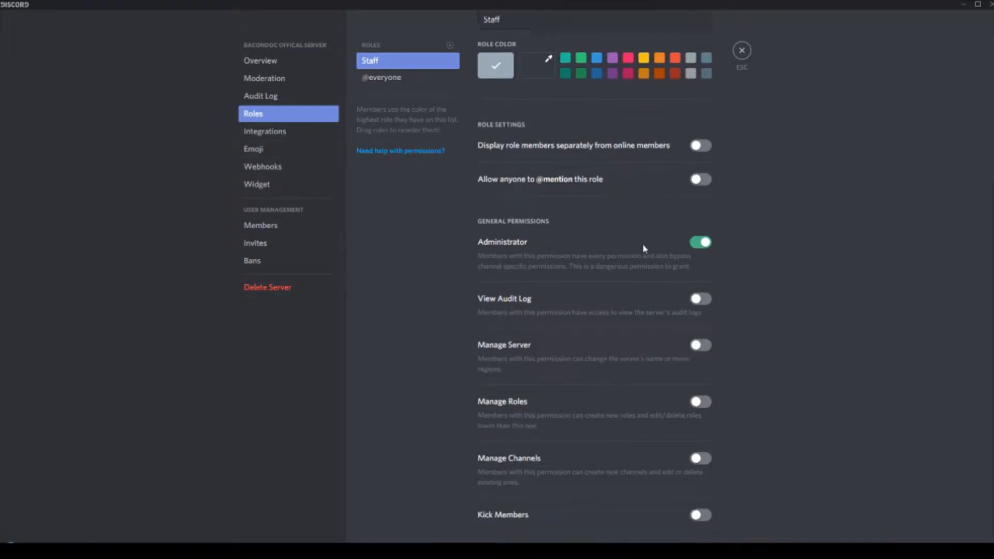
Step: Look over the rest of the Staff role's permissions, disable its Administrator permission and save the change
scroll(495, 279, "down", 10)
scroll(495, 280, "down", 9)
scroll(655, 205, "up", 20)
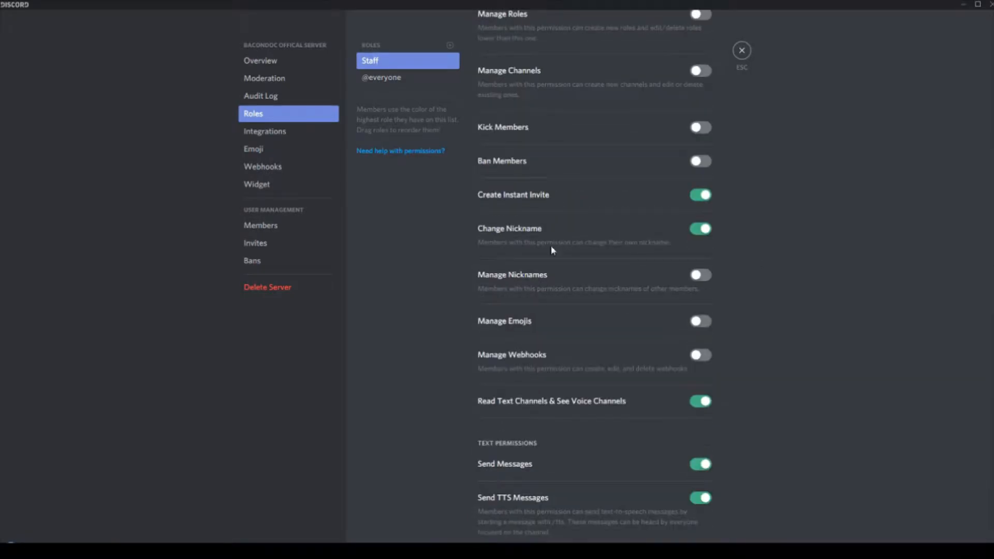
left_click(701, 219)
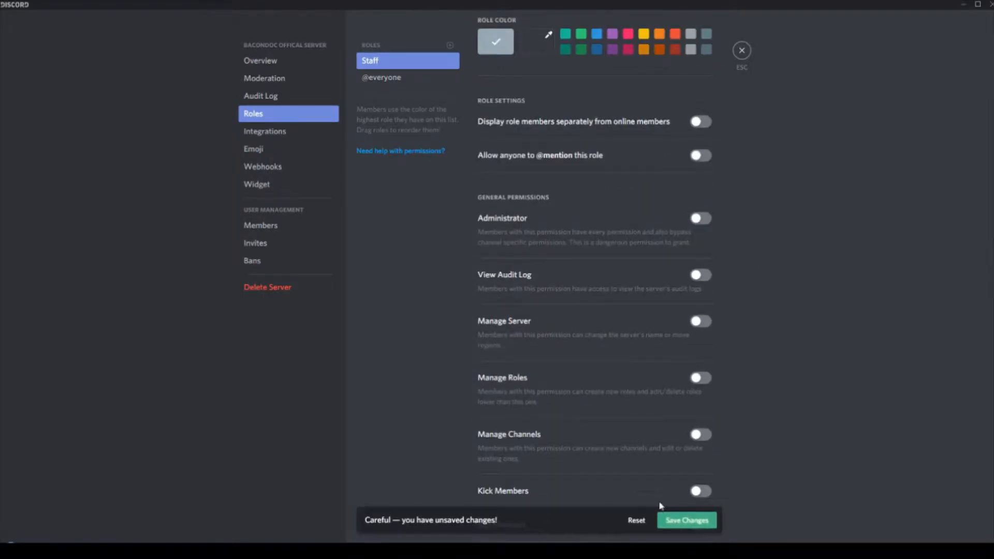
left_click(670, 520)
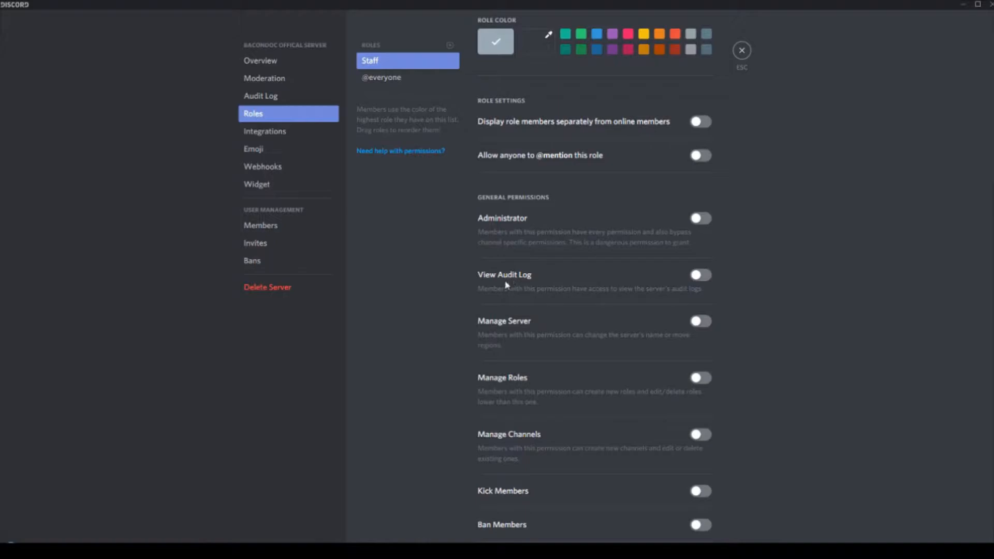
Step: Review the server overview and the Staff role's general permissions, closing the server settings at the end
left_click(261, 64)
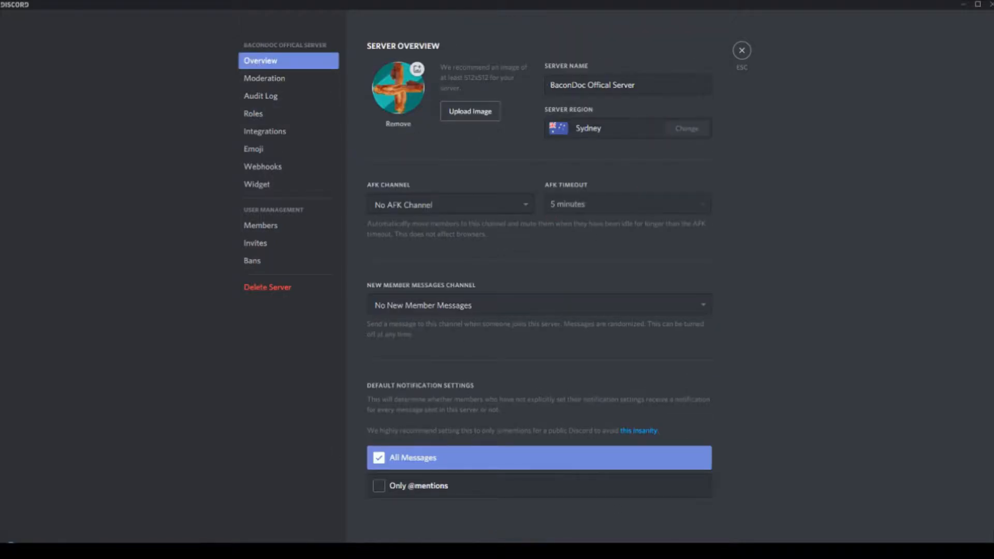
left_click(247, 115)
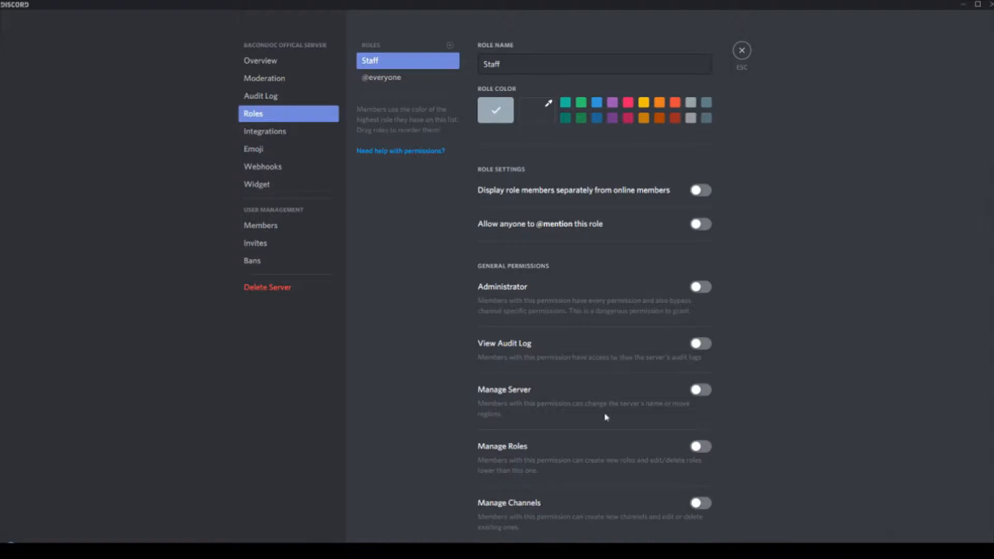
scroll(600, 474, "down", 1)
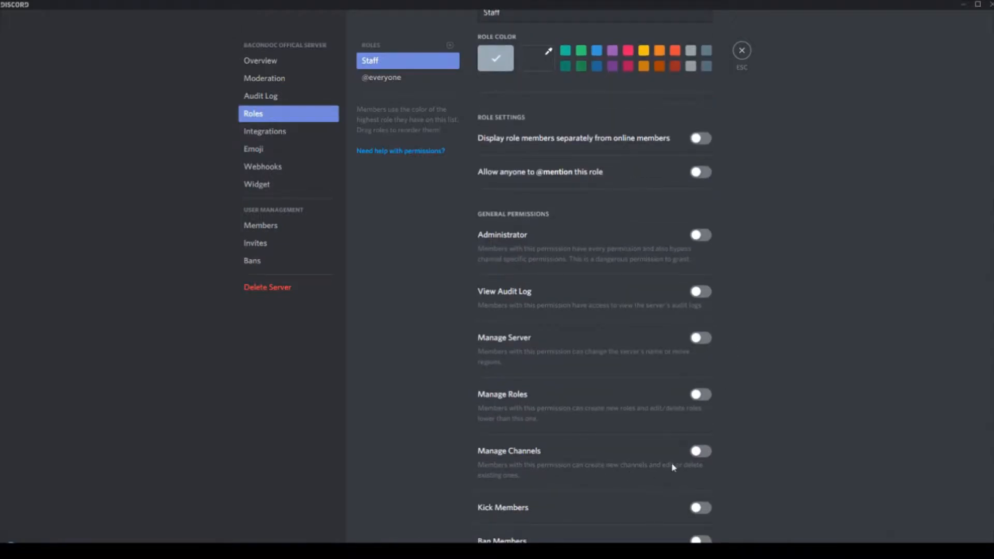
left_click(742, 50)
right_click(85, 89)
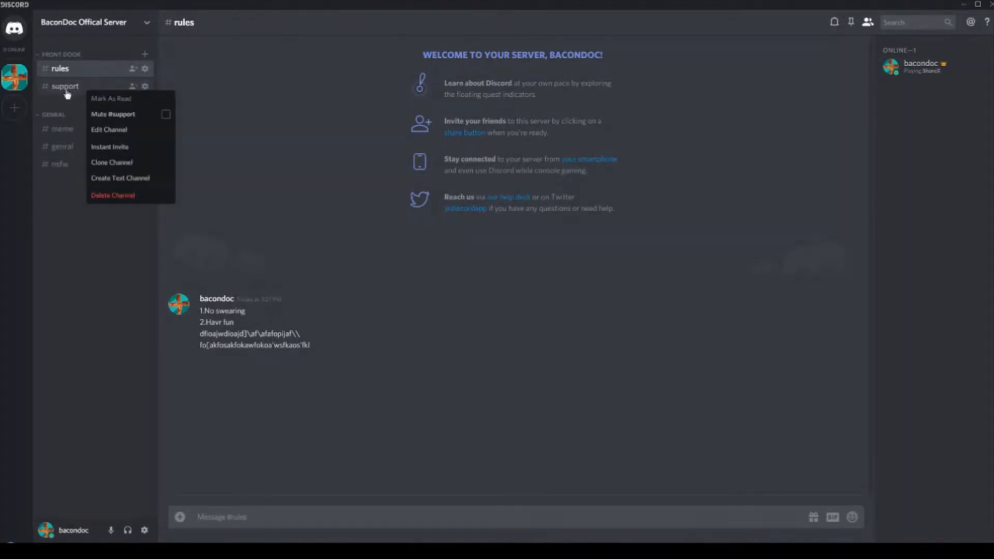
left_click(65, 105)
right_click(66, 94)
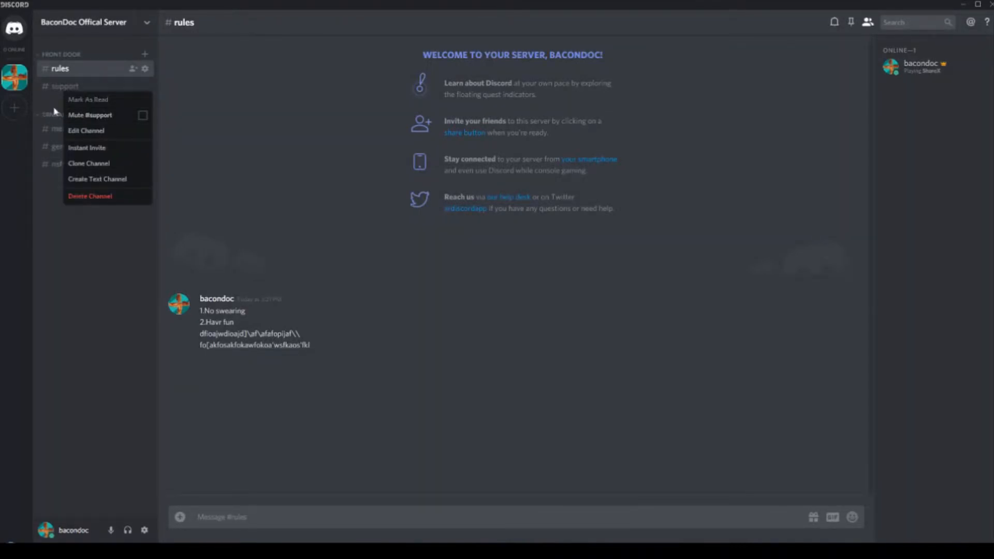
left_click(43, 99)
right_click(16, 82)
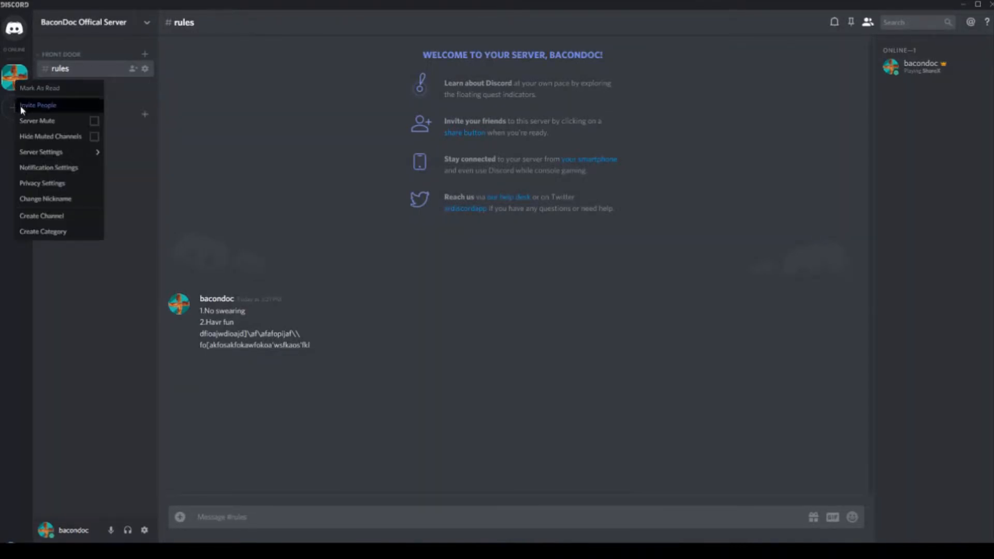
mouse_move(38, 154)
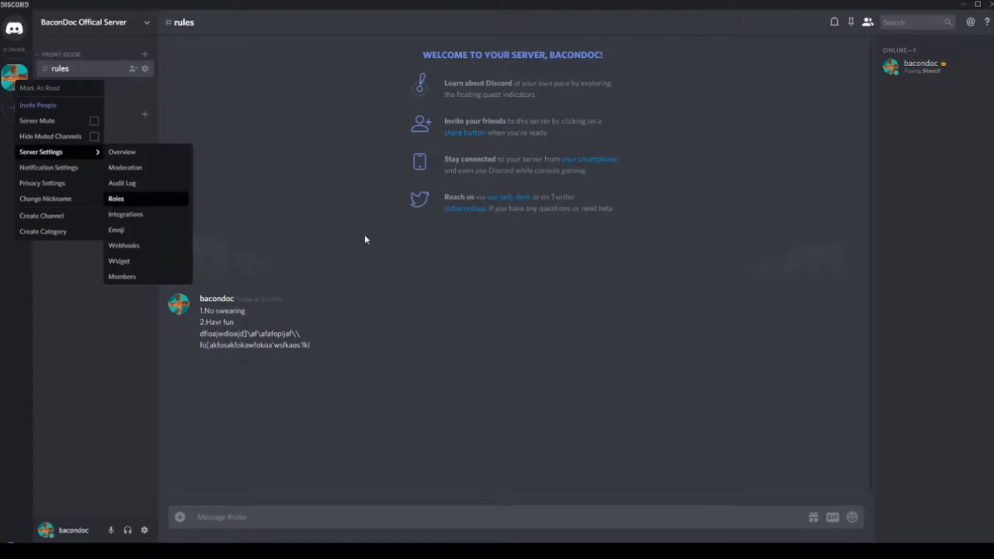
left_click(129, 196)
scroll(545, 237, "down", 2)
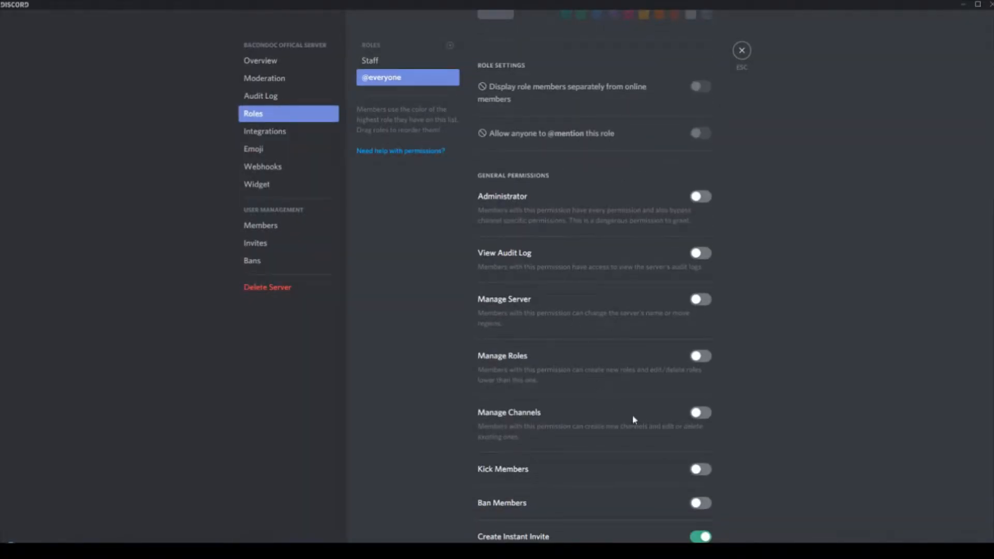
scroll(634, 419, "down", 1)
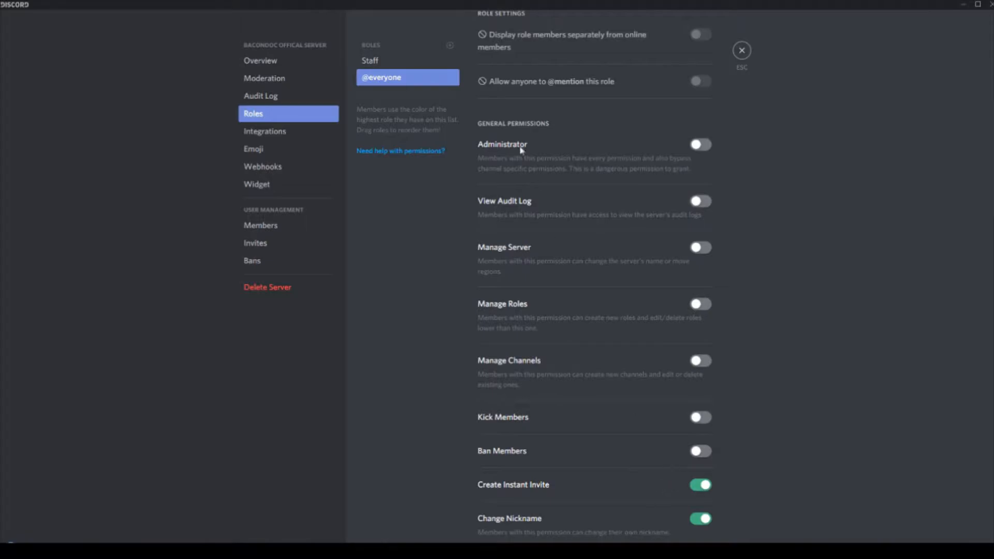
scroll(418, 298, "up", 3)
left_click(409, 60)
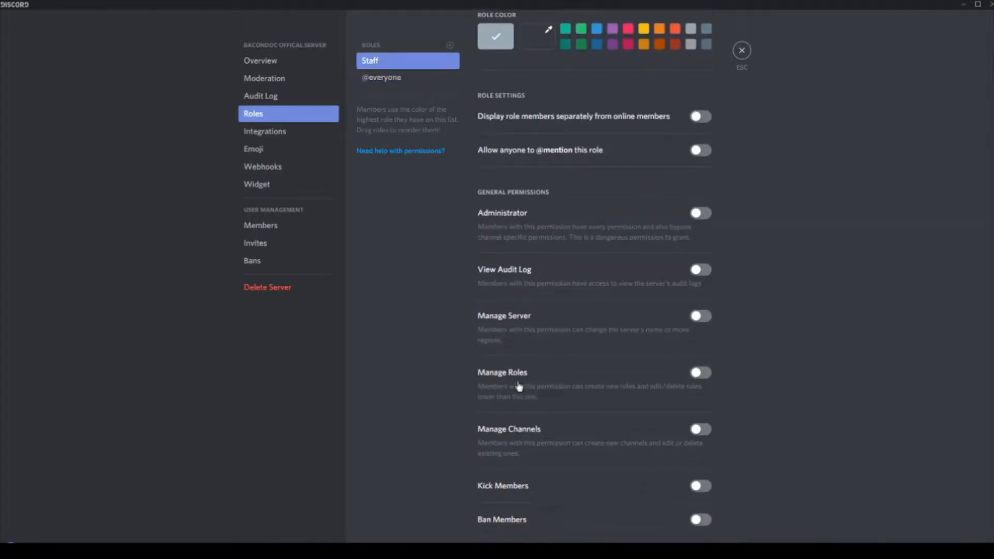
scroll(518, 310, "down", 2)
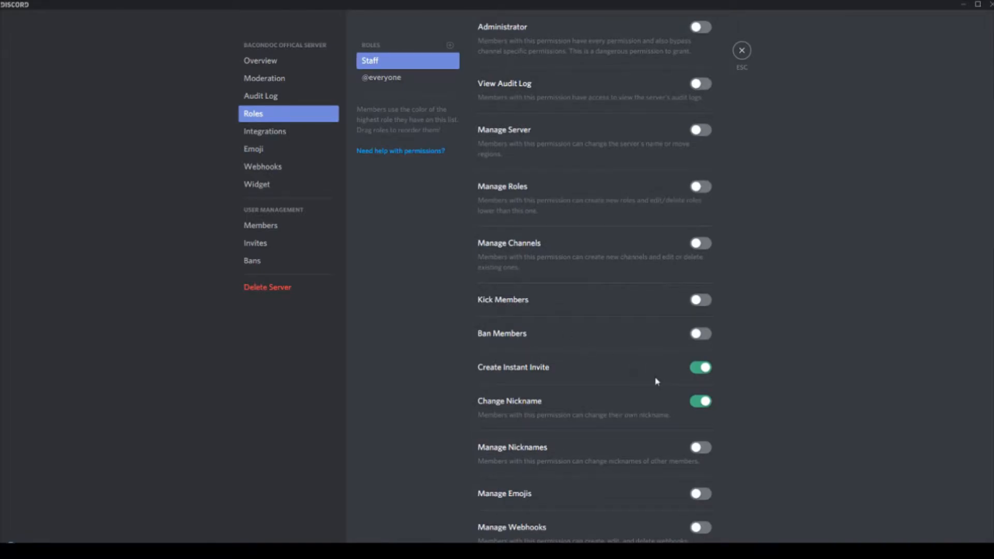
left_click(369, 79)
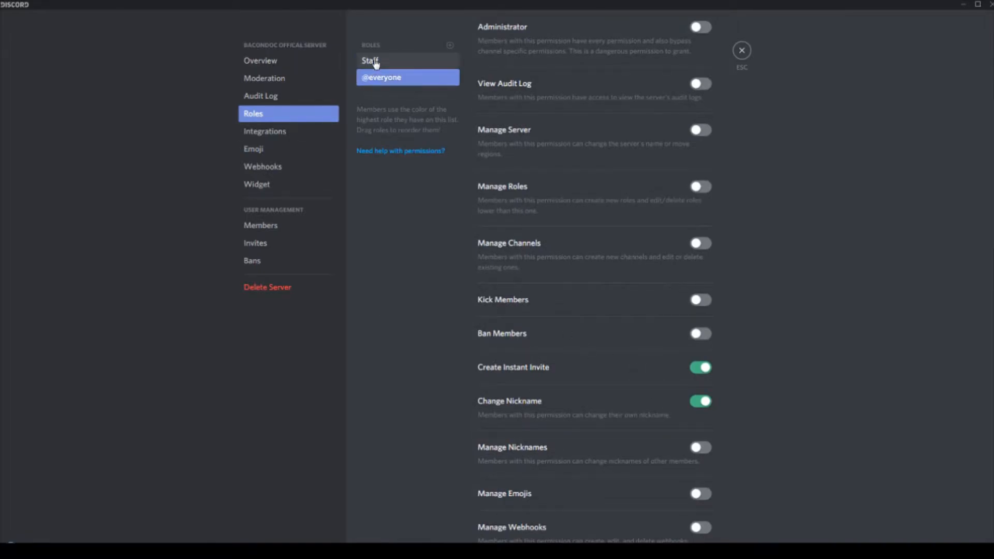
left_click(397, 65)
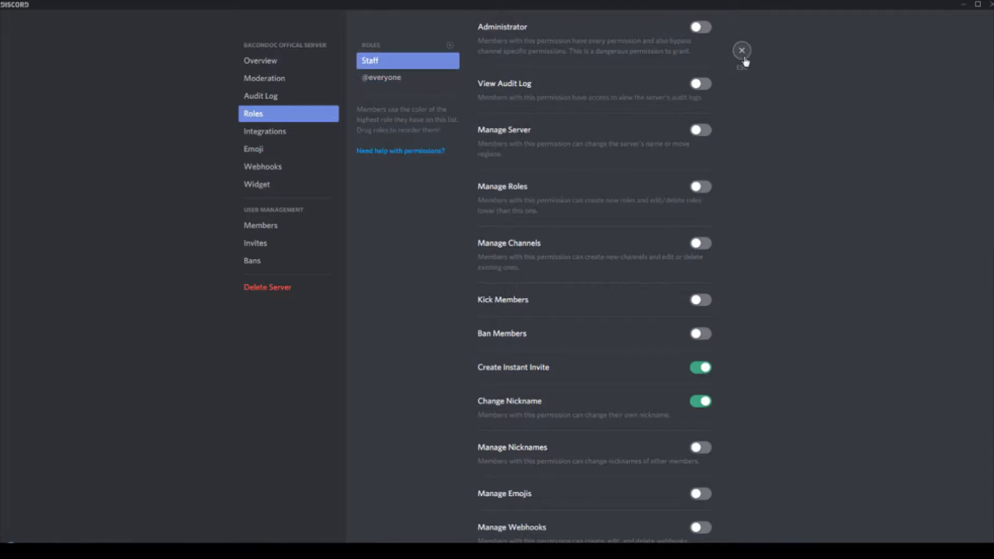
scroll(617, 449, "down", 1)
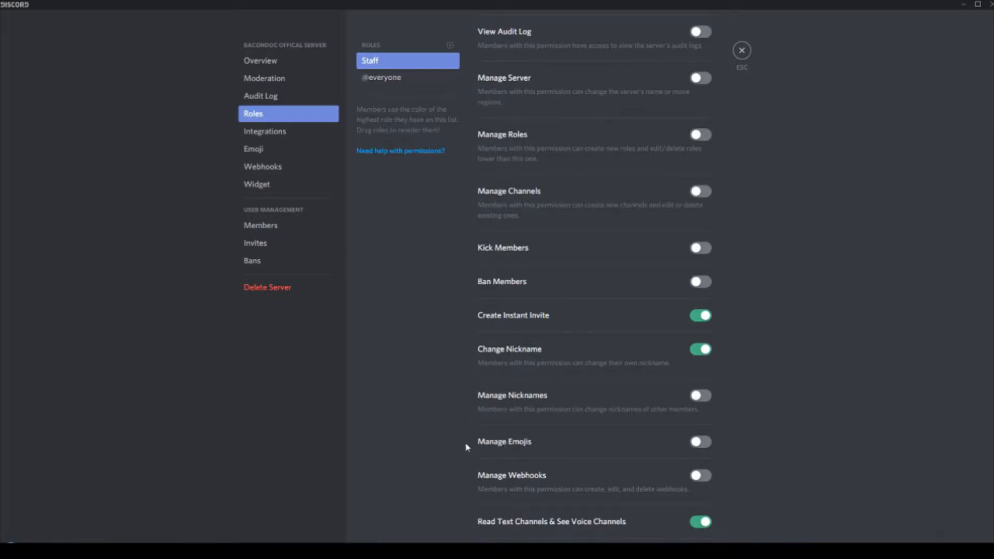
Step: View the server emoji page and return to the Staff role to examine its general and text permissions
left_click(254, 150)
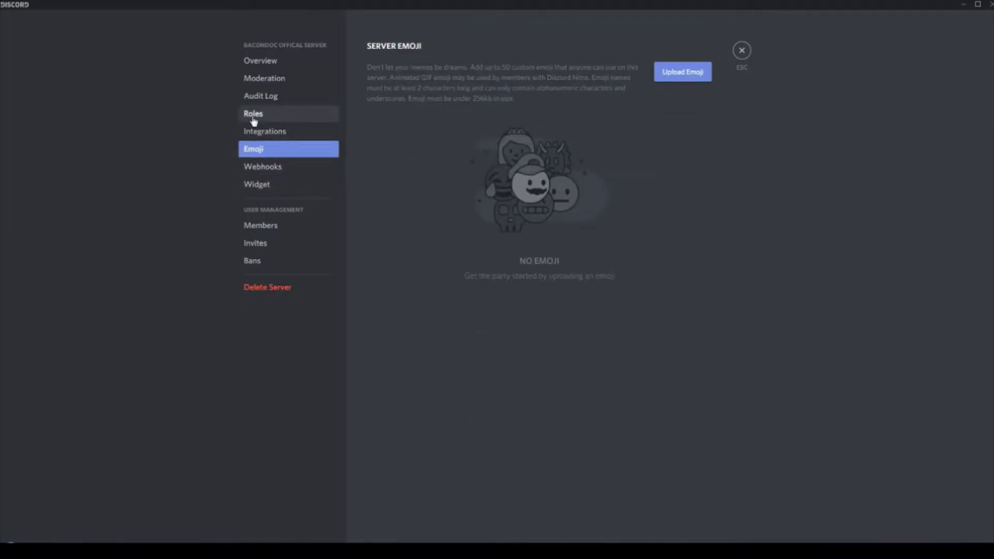
left_click(253, 119)
scroll(494, 350, "down", 8)
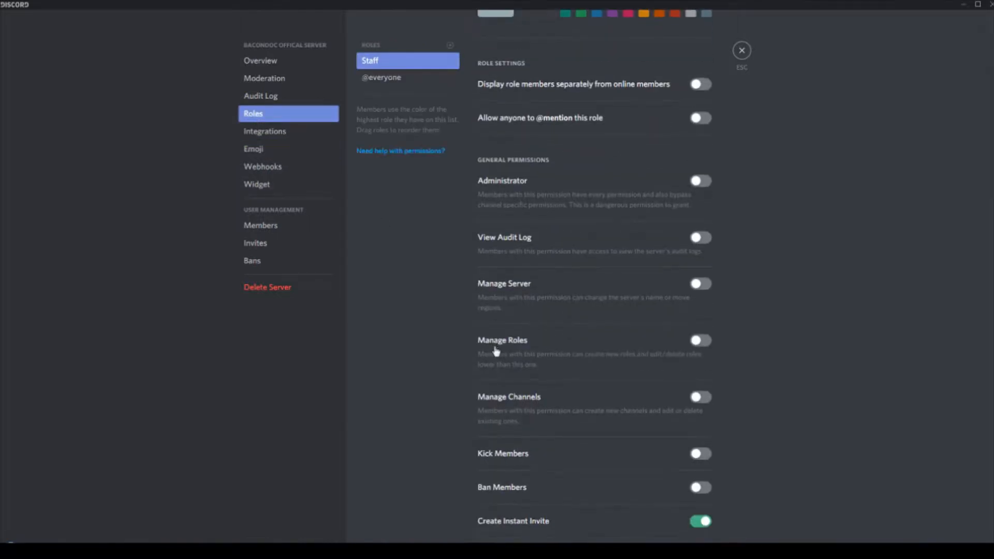
scroll(496, 351, "down", 4)
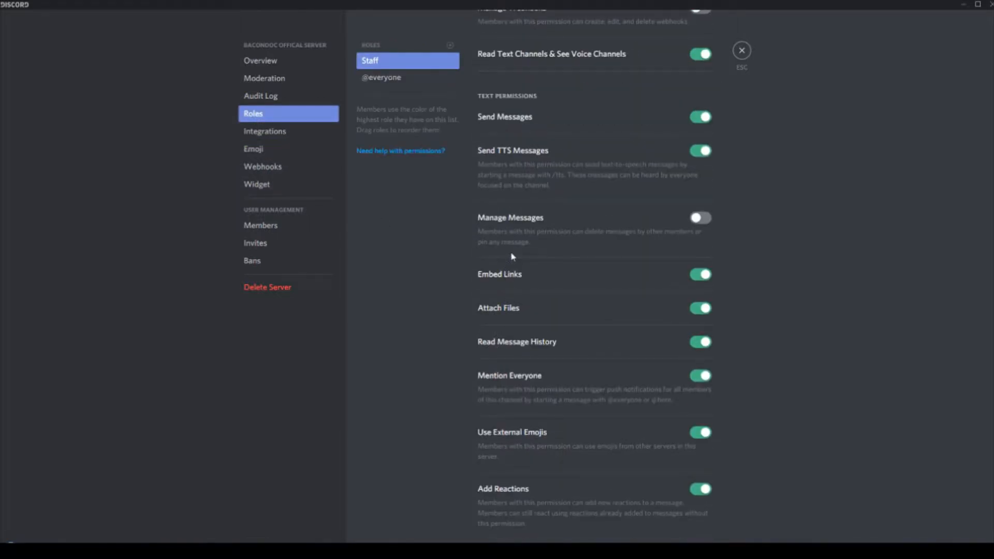
scroll(513, 257, "up", 1)
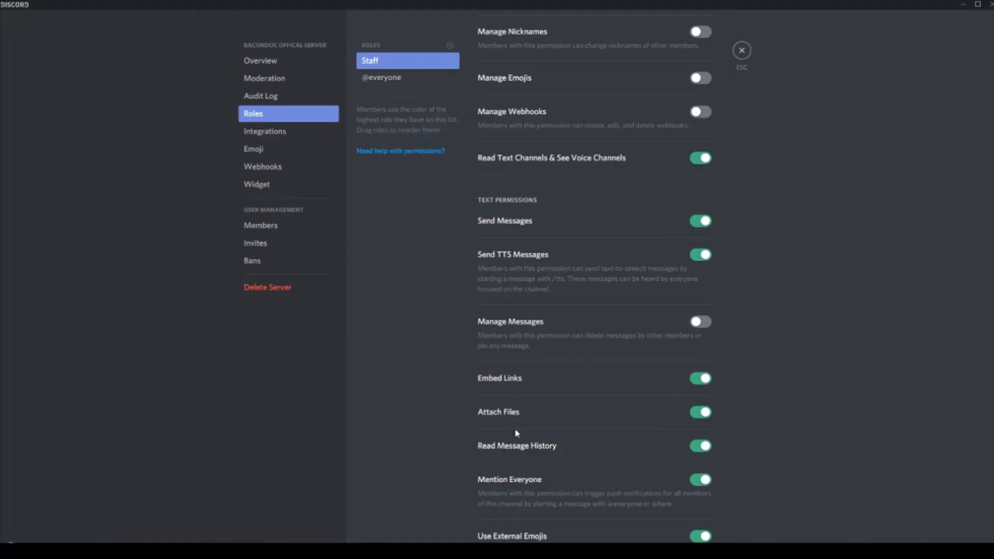
scroll(515, 430, "down", 1)
left_click(386, 83)
scroll(515, 273, "down", 5)
scroll(572, 268, "up", 3)
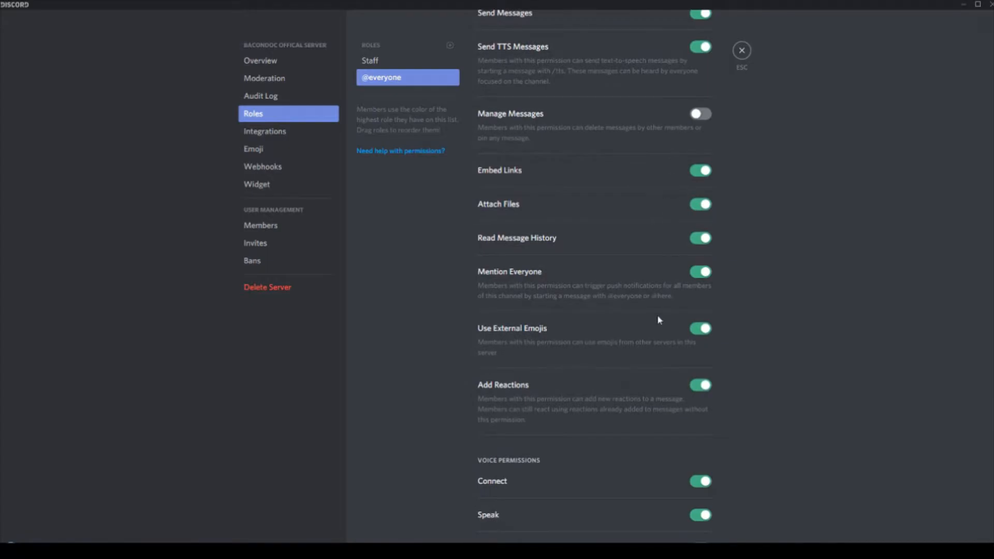
left_click(700, 272)
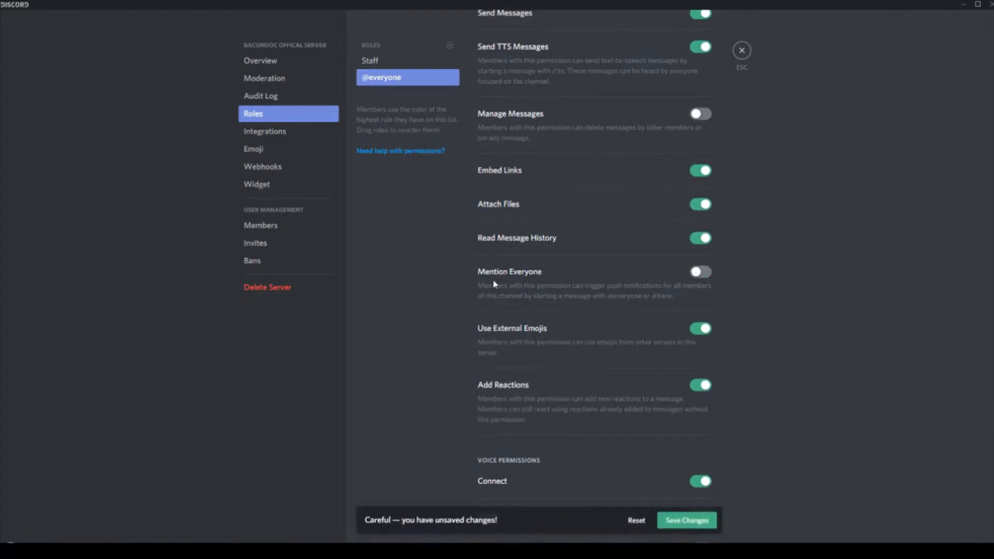
left_click(669, 523)
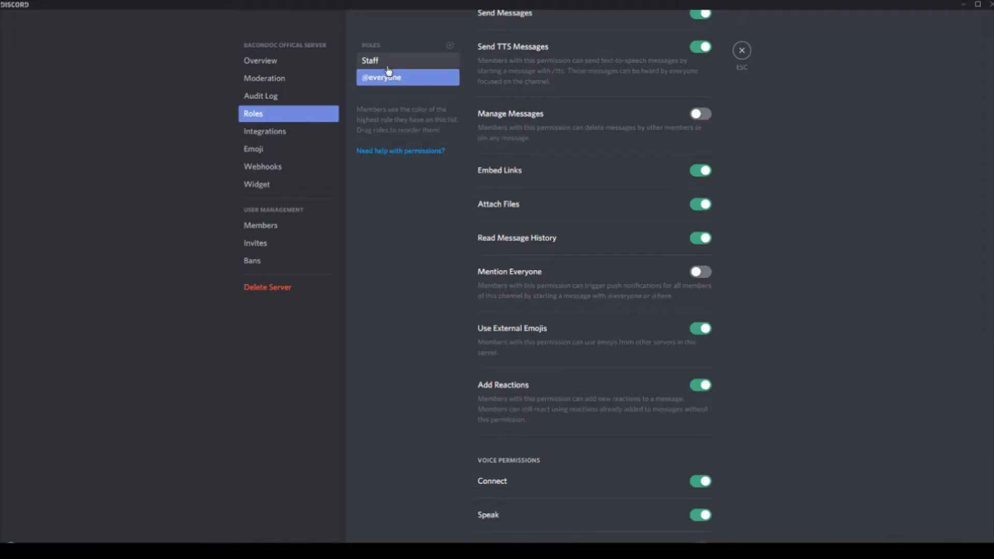
Step: Disable the Mention Everyone permission for the Staff role and save the change
left_click(388, 64)
left_click(701, 272)
left_click(685, 522)
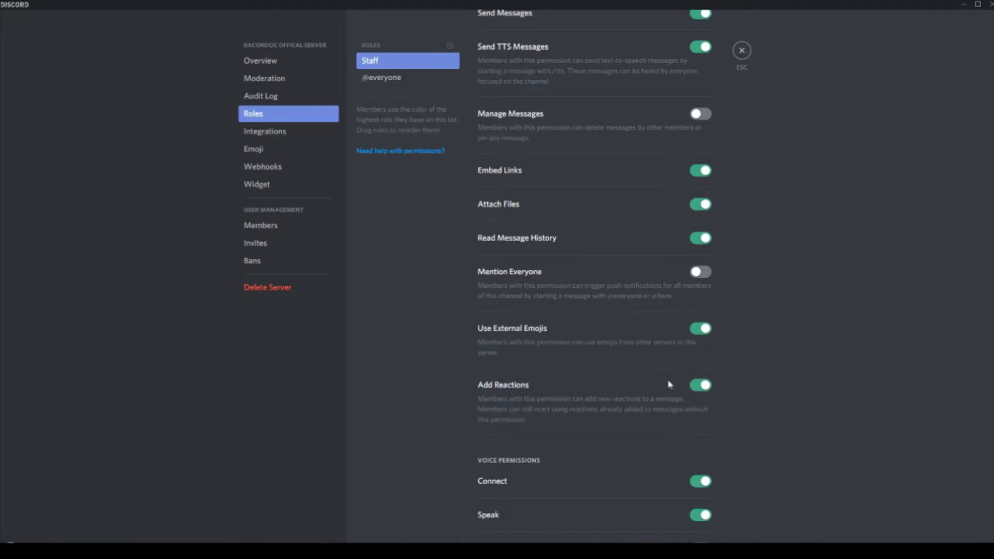
Step: Leave the server settings and react to the "1.No swearing" message in the rules channel with the first frequently used emoji
scroll(652, 386, "down", 2)
left_click(742, 51)
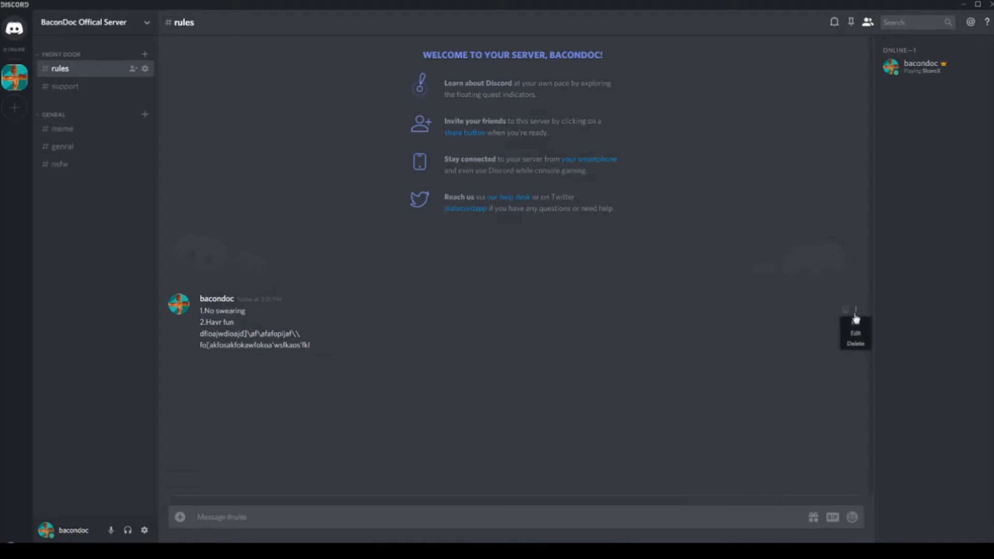
left_click(846, 313)
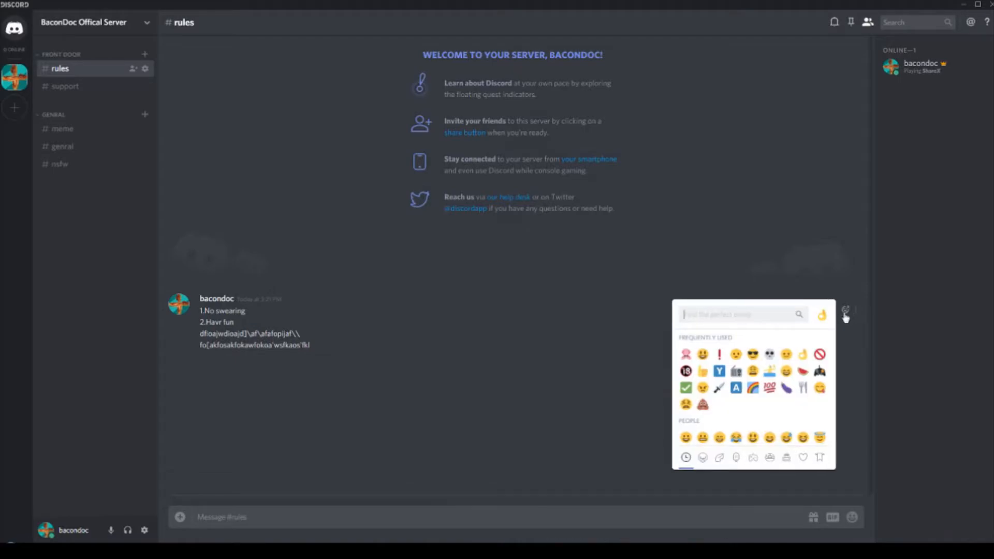
left_click(846, 312)
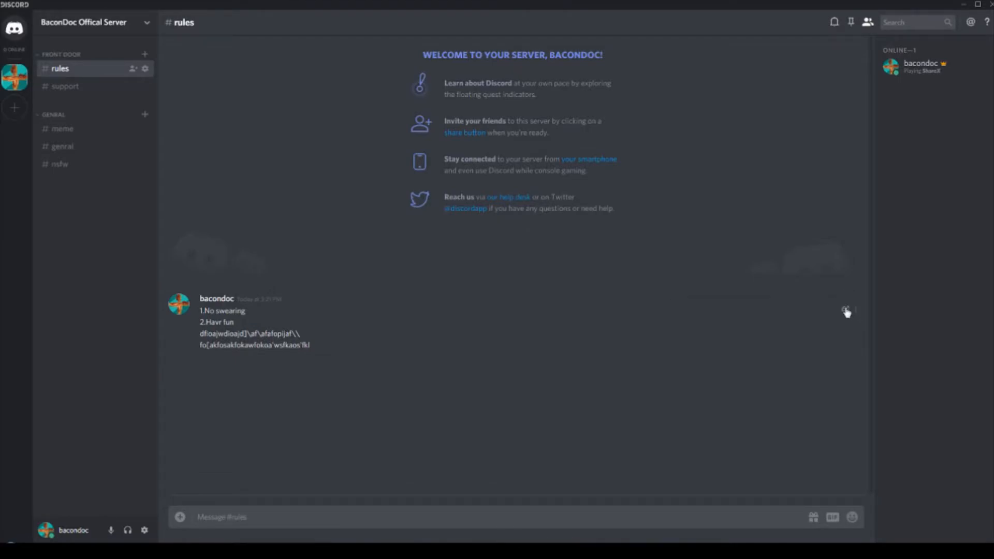
left_click(846, 313)
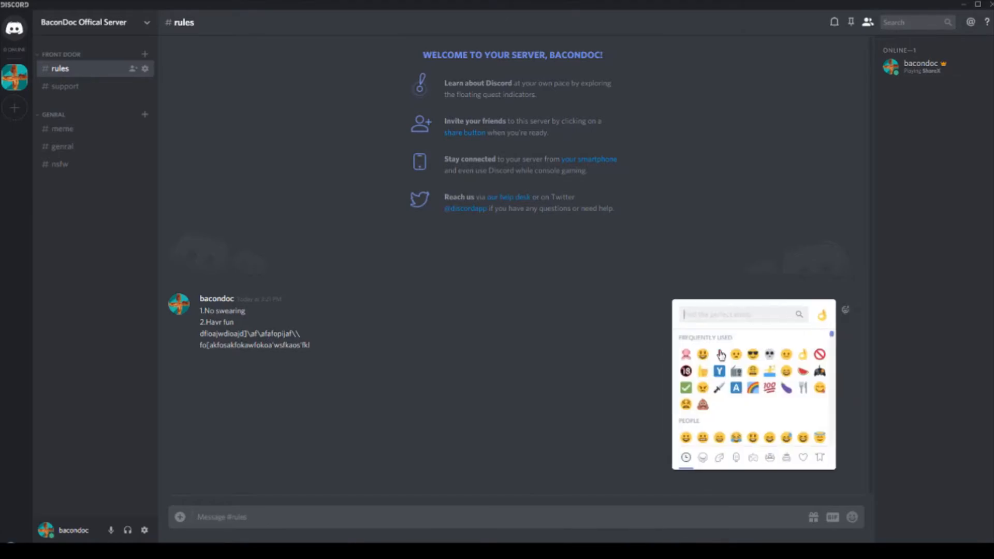
left_click(686, 362)
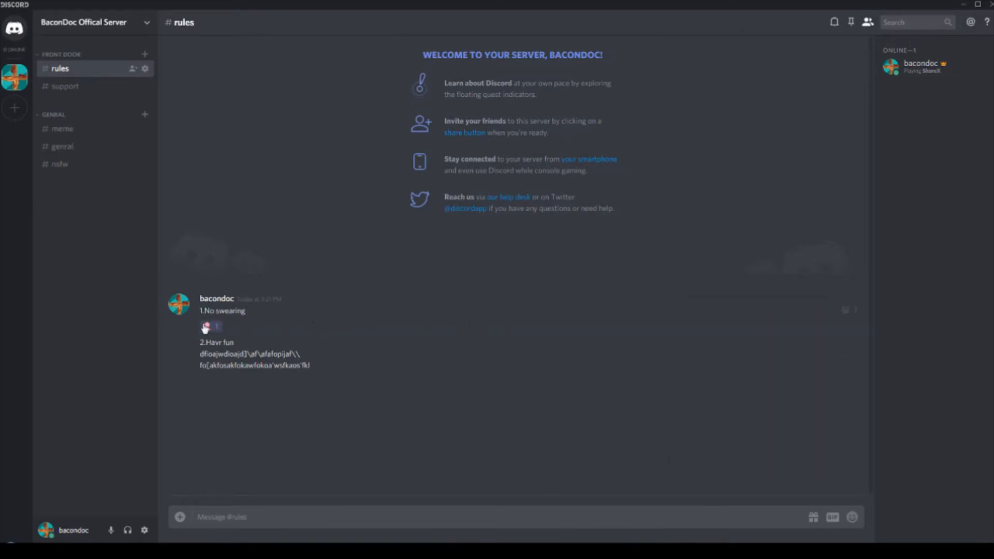
right_click(12, 69)
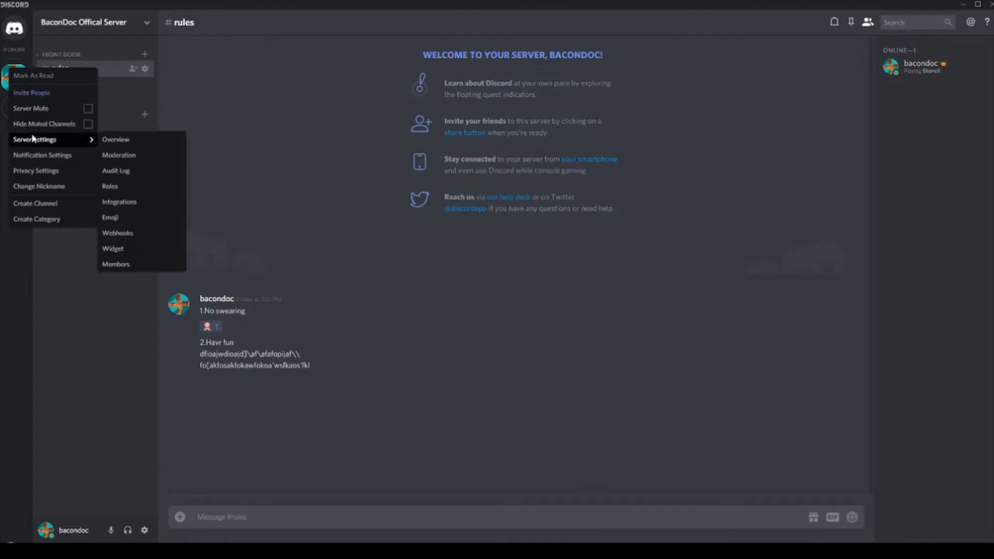
left_click(78, 139)
left_click(262, 151)
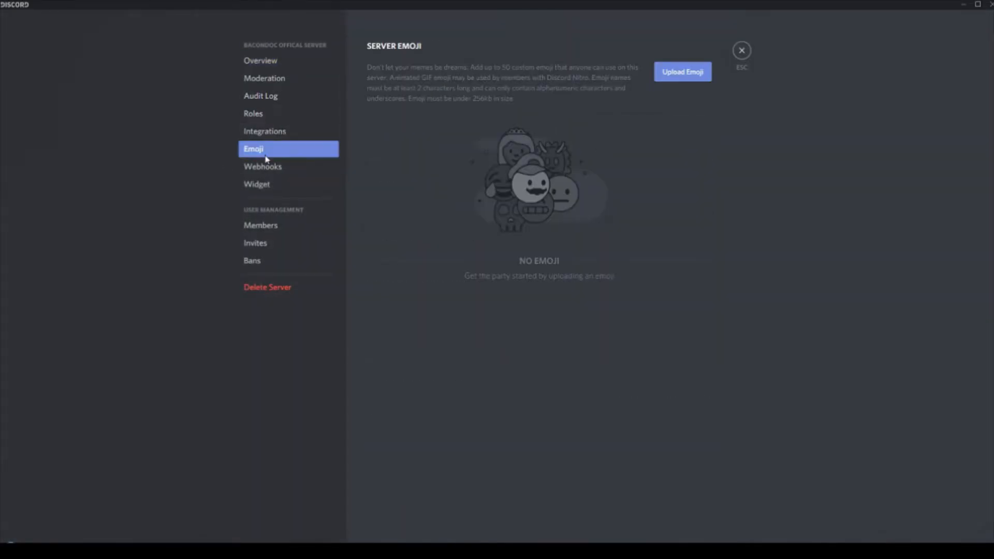
left_click(260, 97)
left_click(261, 111)
scroll(535, 224, "down", 15)
scroll(556, 275, "up", 1)
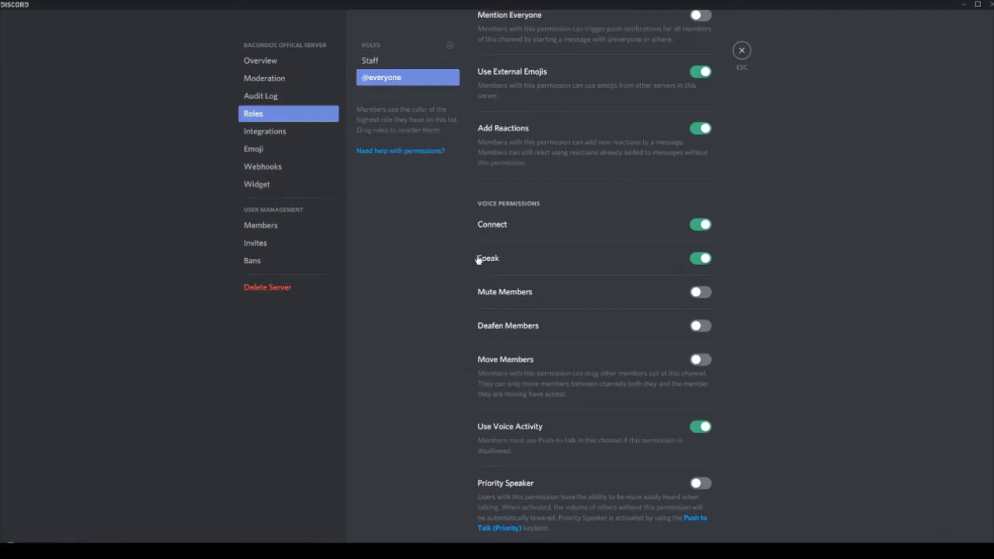
scroll(553, 359, "down", 1)
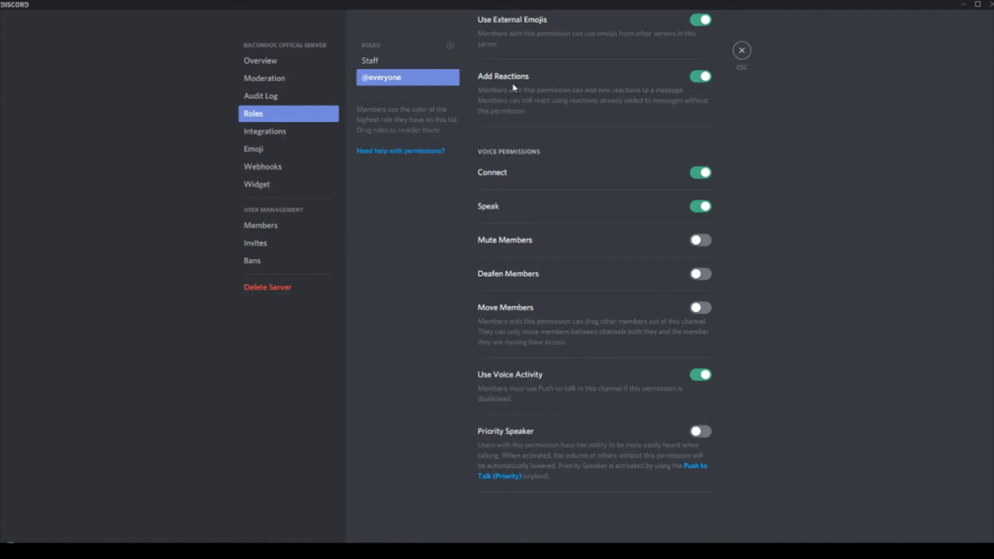
left_click(269, 131)
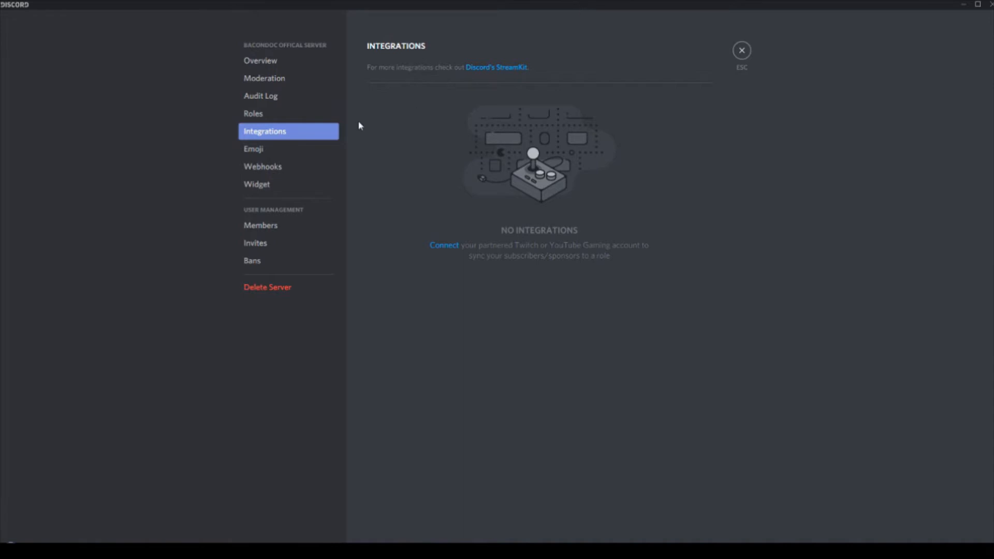
Step: Set the alias of the uploaded custom server emoji to BaconDocEmoji
left_click(305, 150)
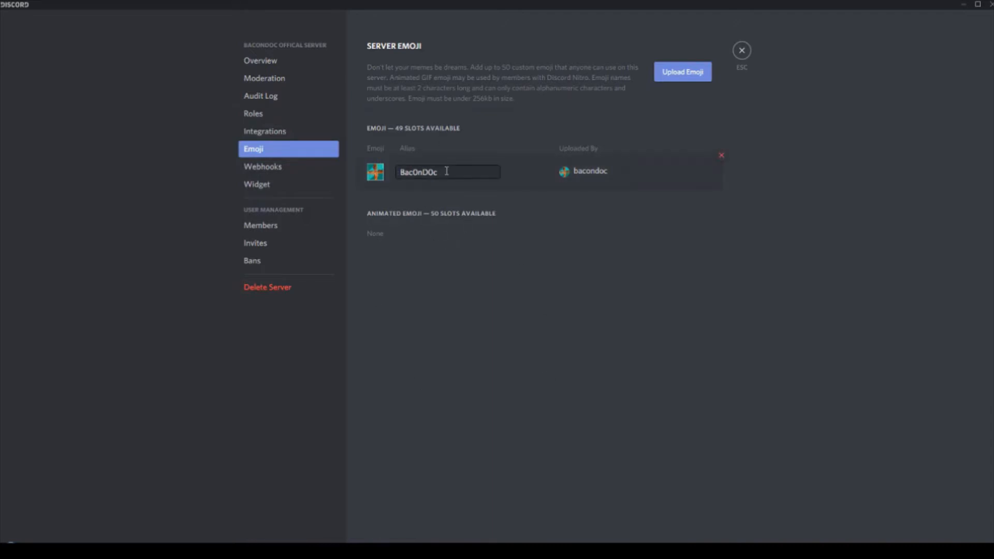
double_click(446, 171)
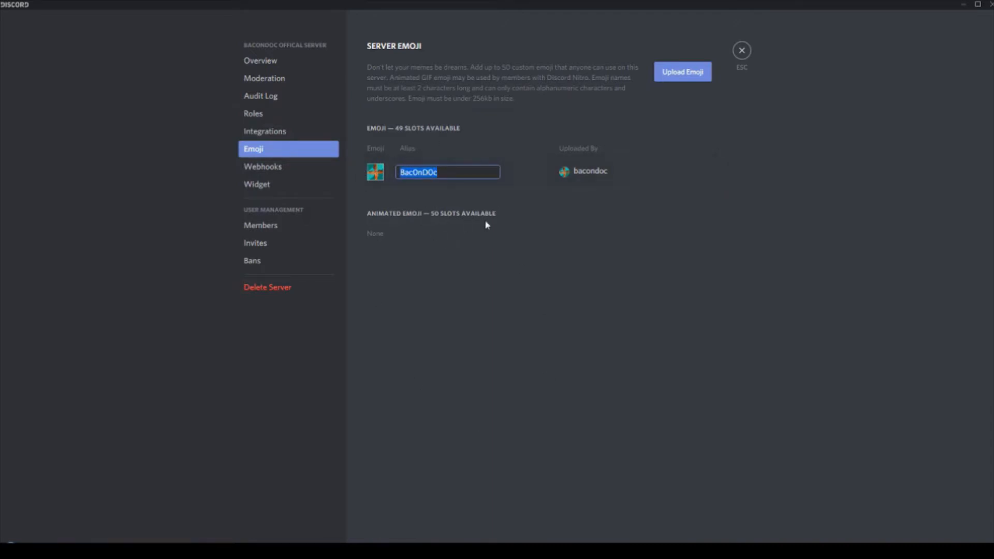
key("BackSpace")
type("BaconDocEmoji")
left_click(466, 242)
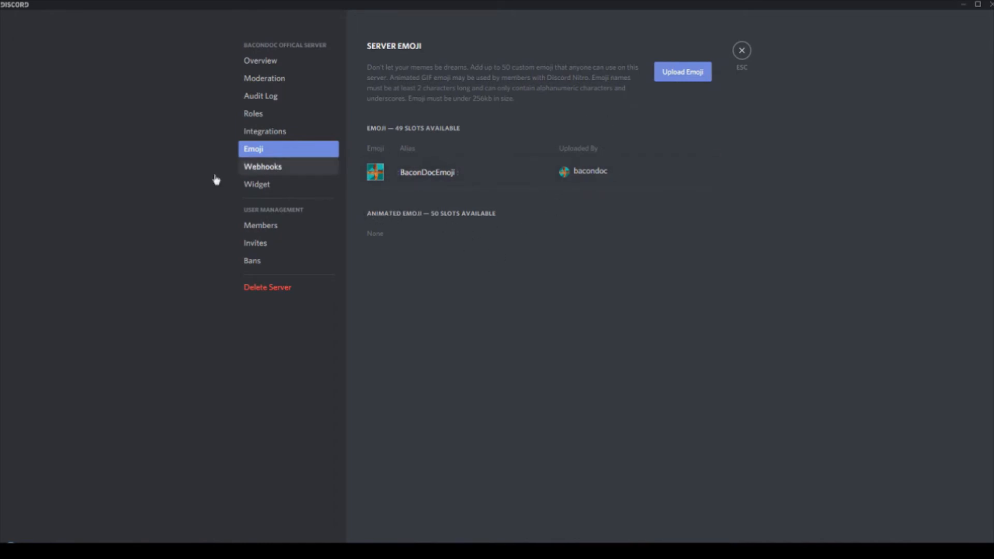
Step: Review the server's Webhooks, Widget, Members, Invites and Bans pages, and return to the rules channel
left_click(263, 175)
left_click(249, 187)
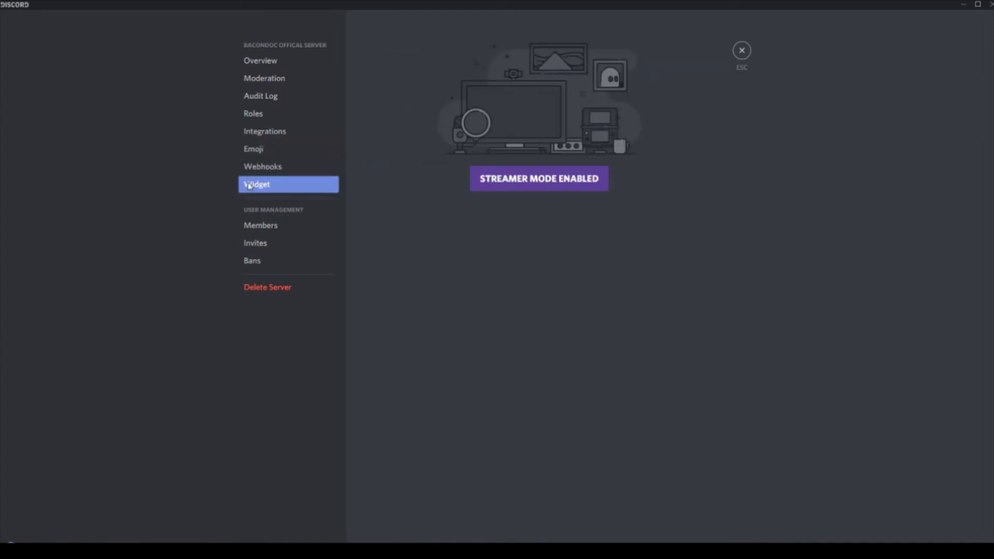
left_click(270, 232)
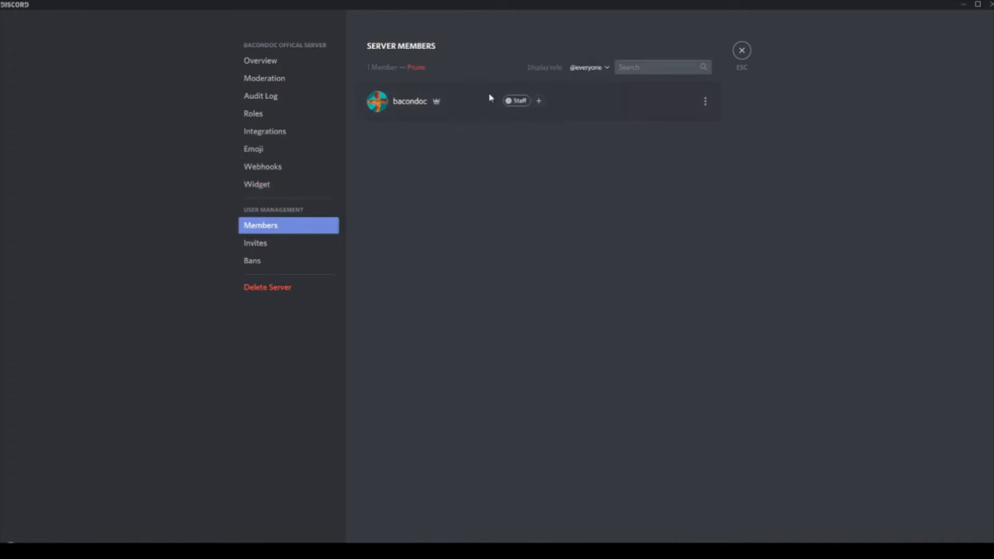
left_click(282, 244)
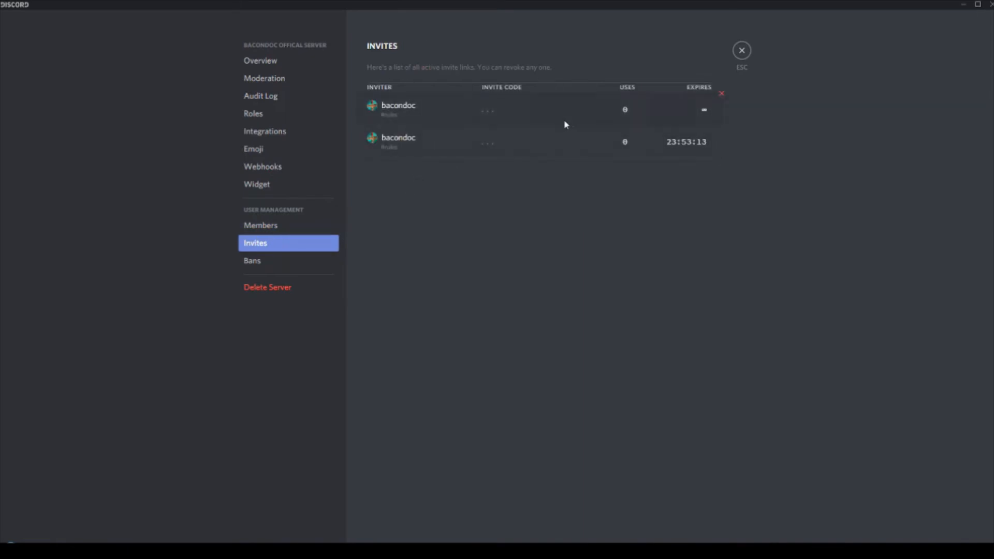
left_click(282, 258)
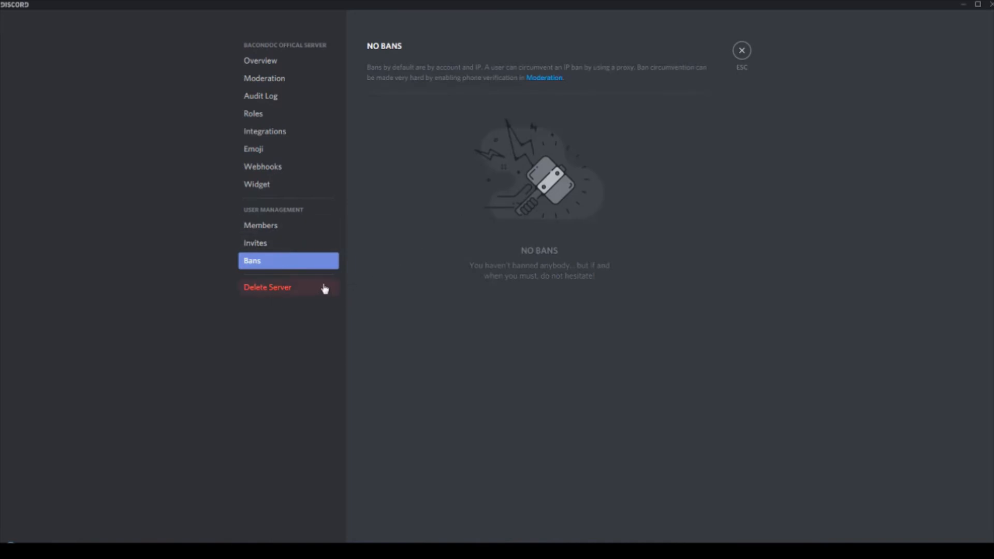
left_click(746, 54)
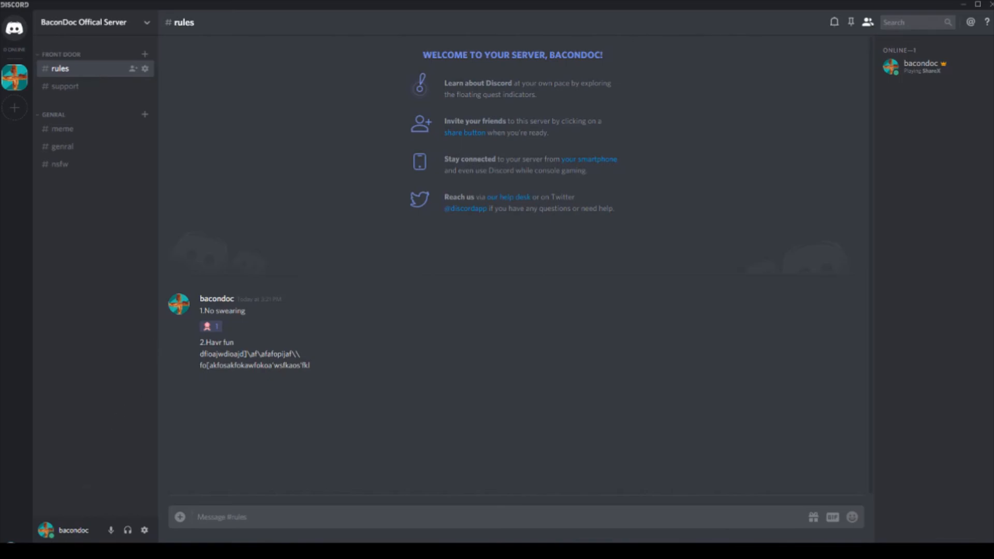
mouse_move(64, 551)
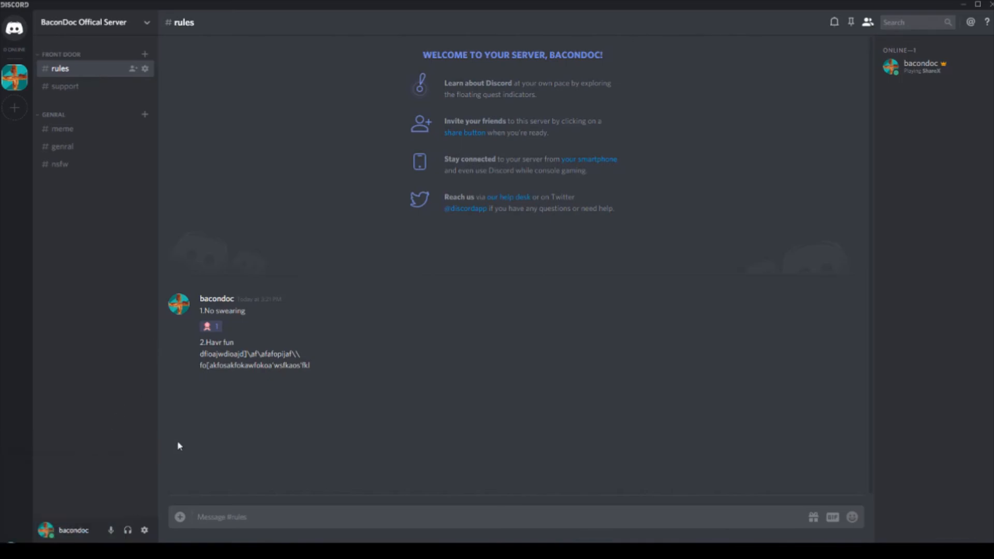